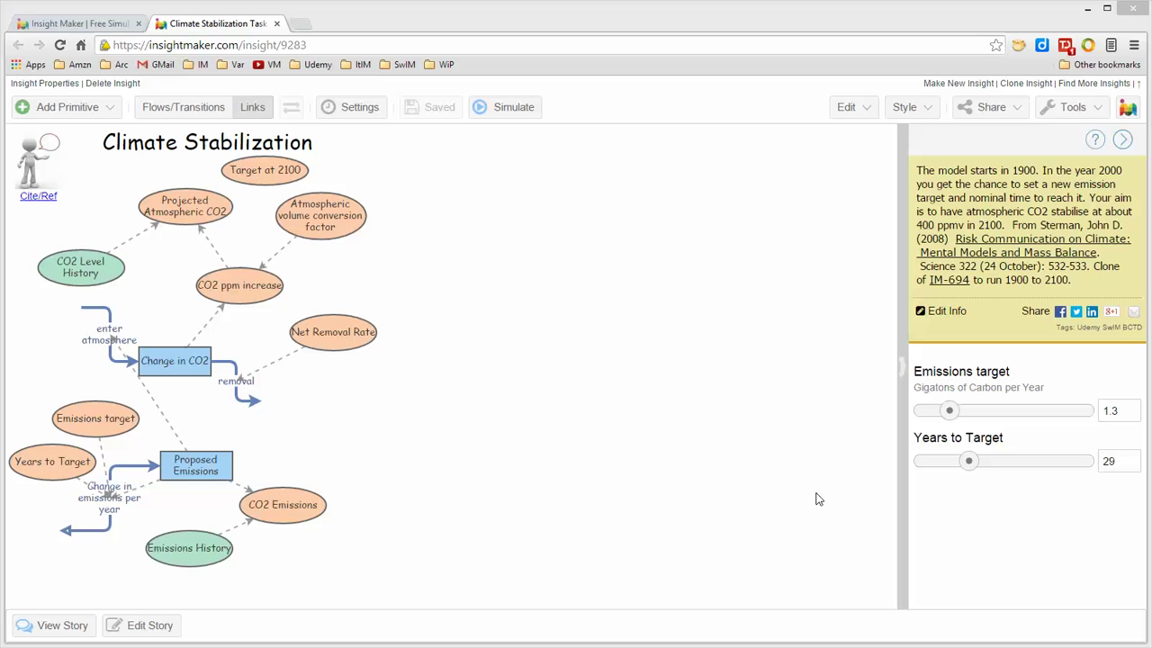
Create a New Converter on the canvas and open its Converter Data Specification table.
right_click(538, 204)
left_click(581, 259)
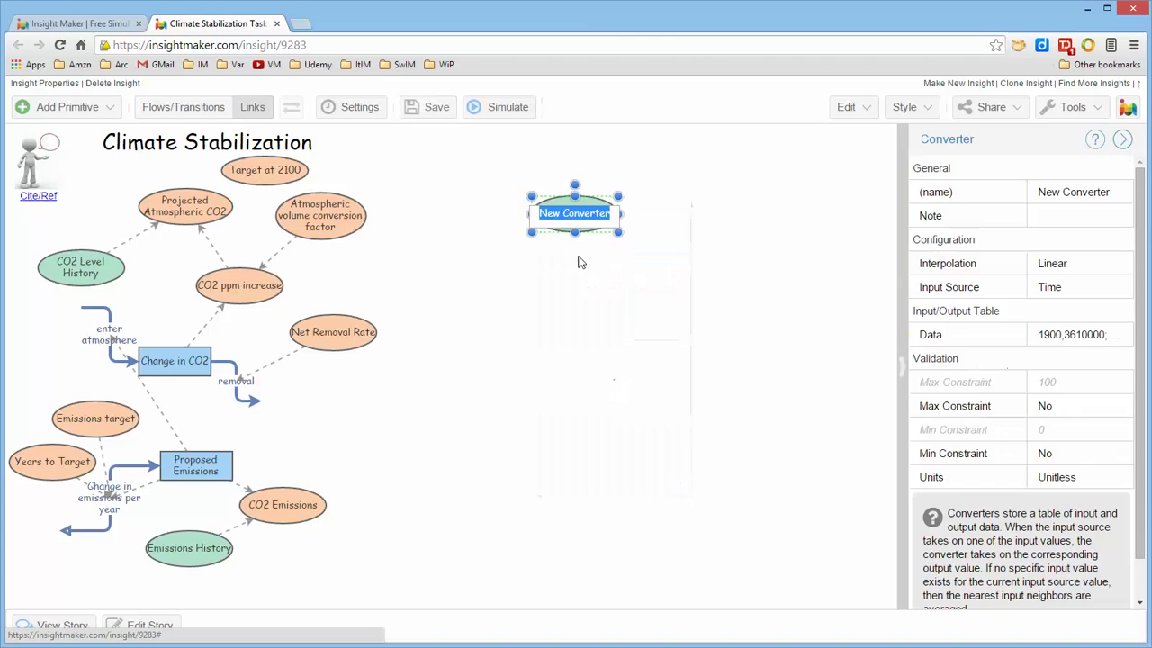
left_click(630, 259)
double_click(538, 209)
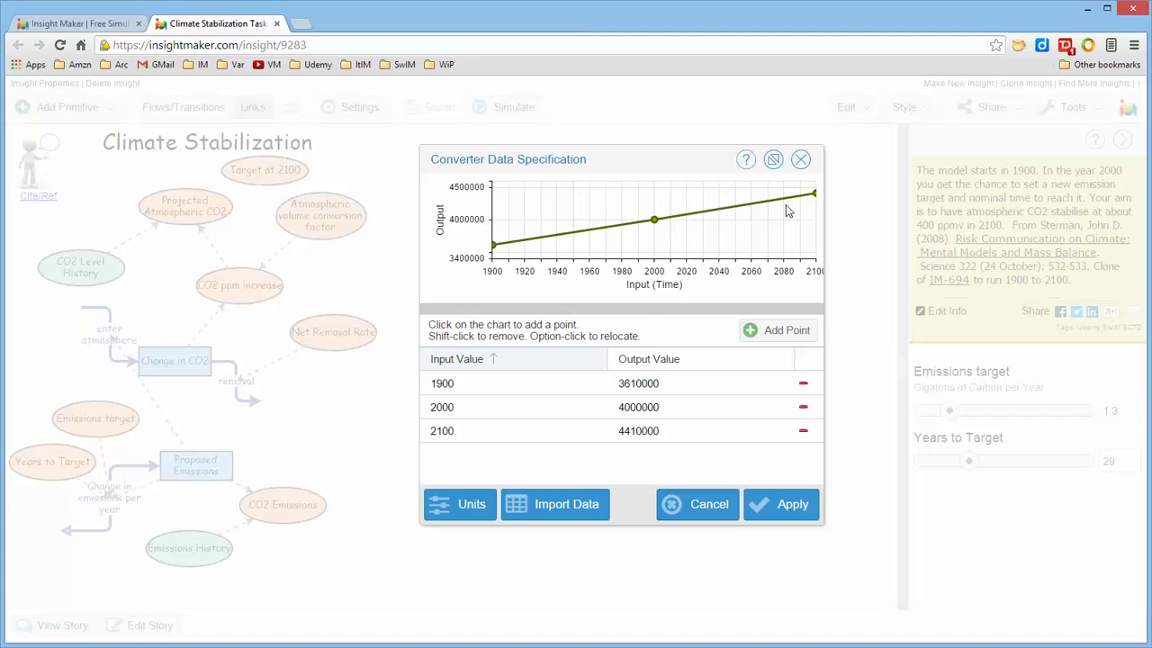
Add a converter data point with input 1910 and output 370000.
left_click(774, 332)
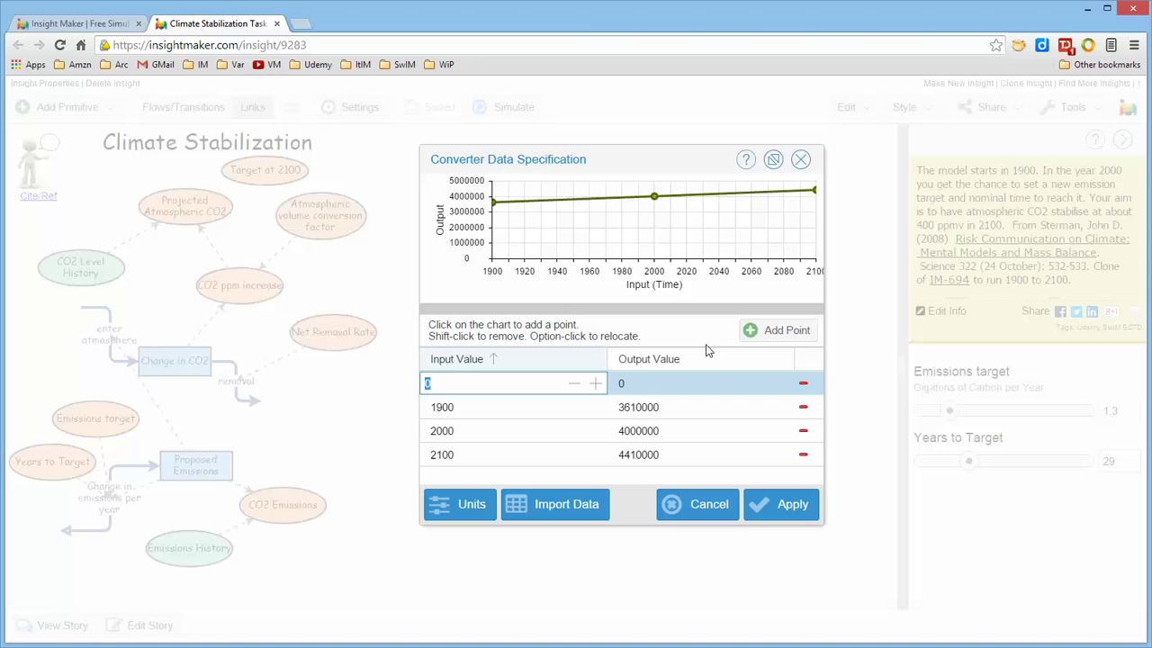
type("1910")
key("Tab")
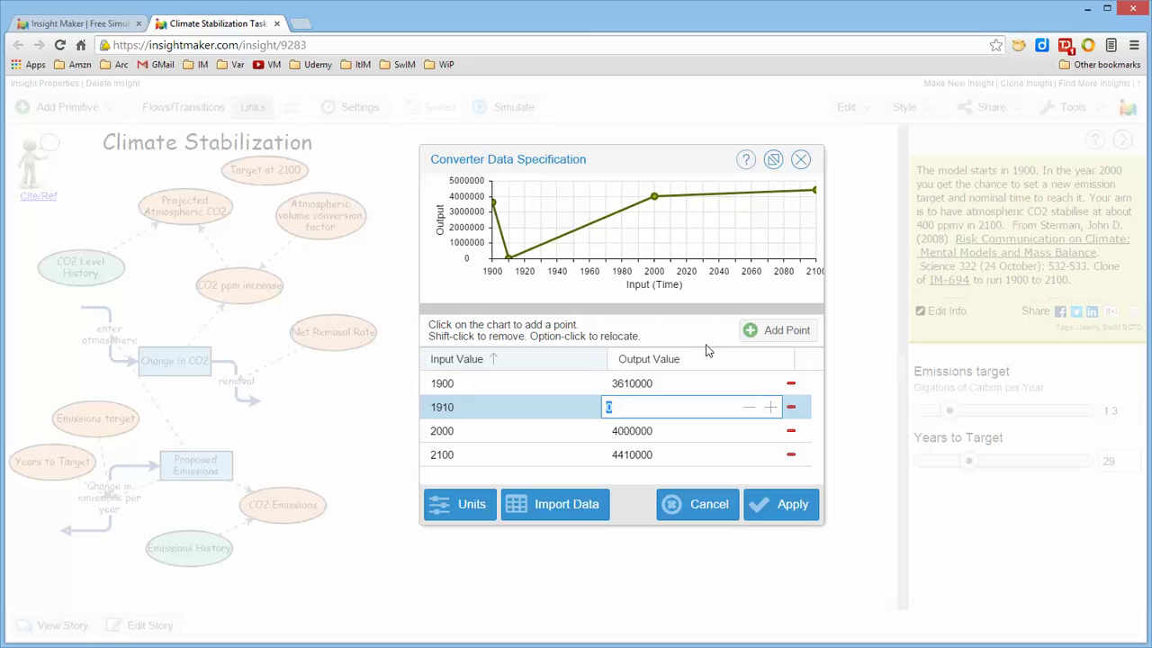
type("370000")
key("Return")
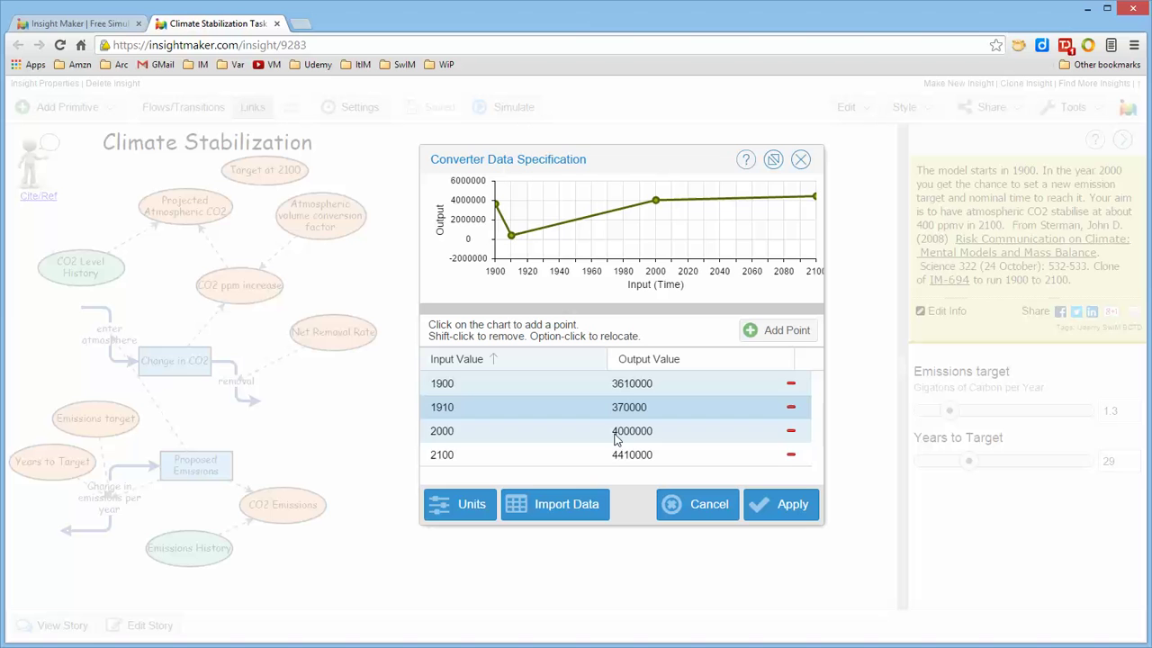
Delete the 2000 point and add chart points near 1947, 1972, 1990, 2018, 2046, 2070 and 2085.
left_click(792, 433)
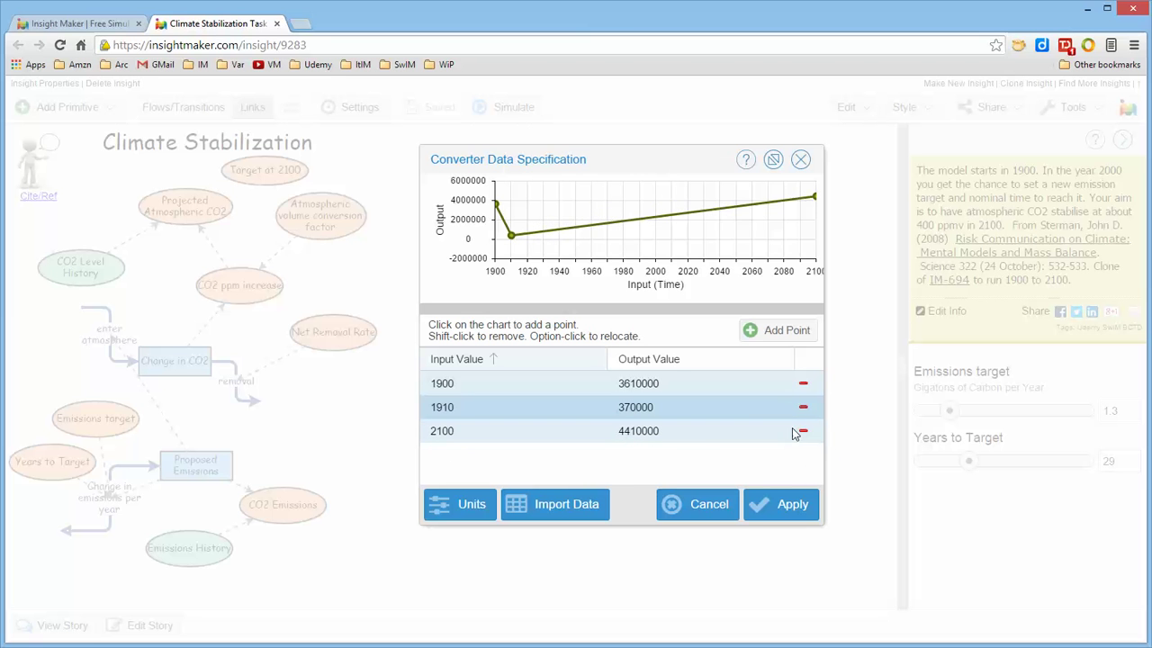
left_click(573, 231)
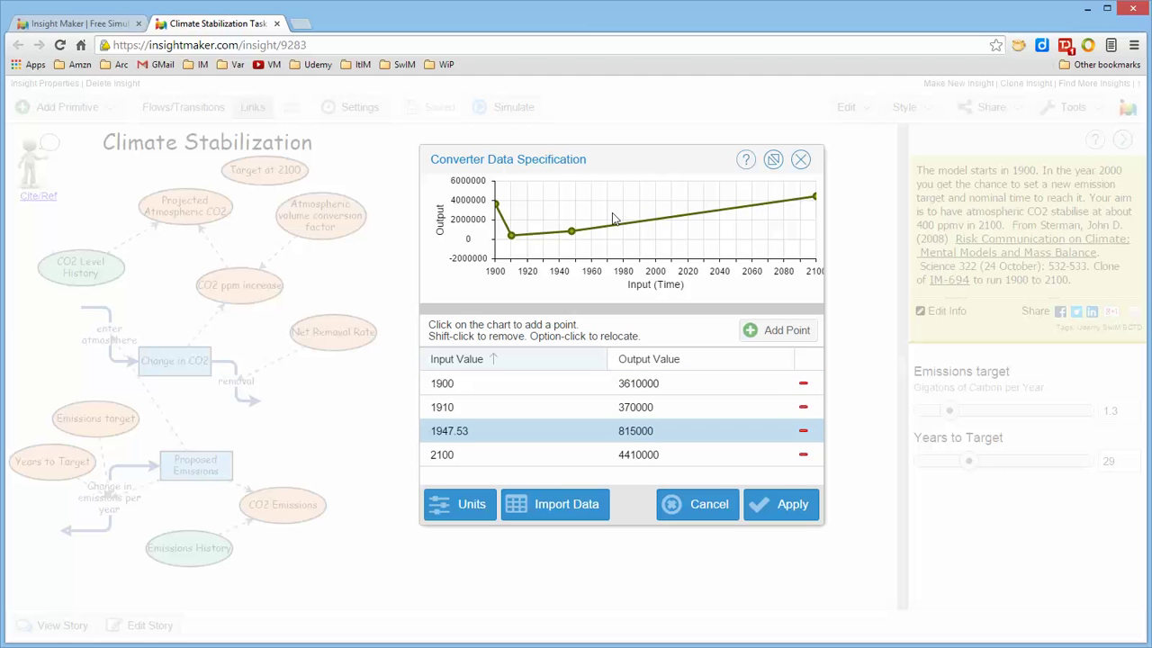
left_click(612, 213)
left_click(640, 222)
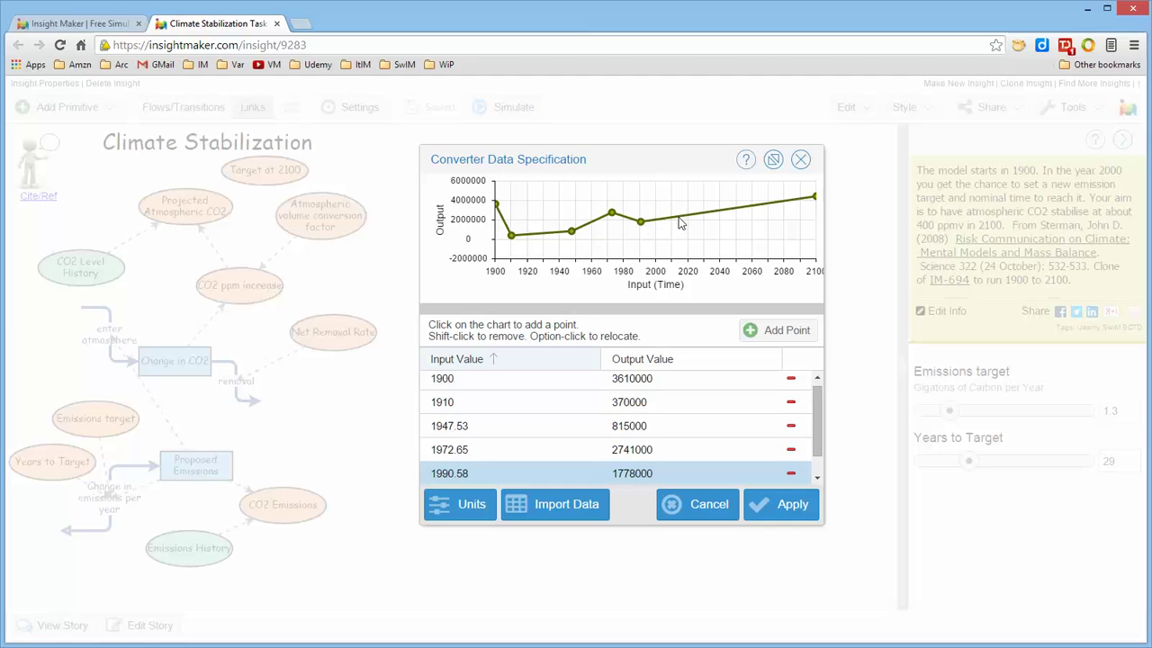
left_click(687, 204)
left_click(730, 217)
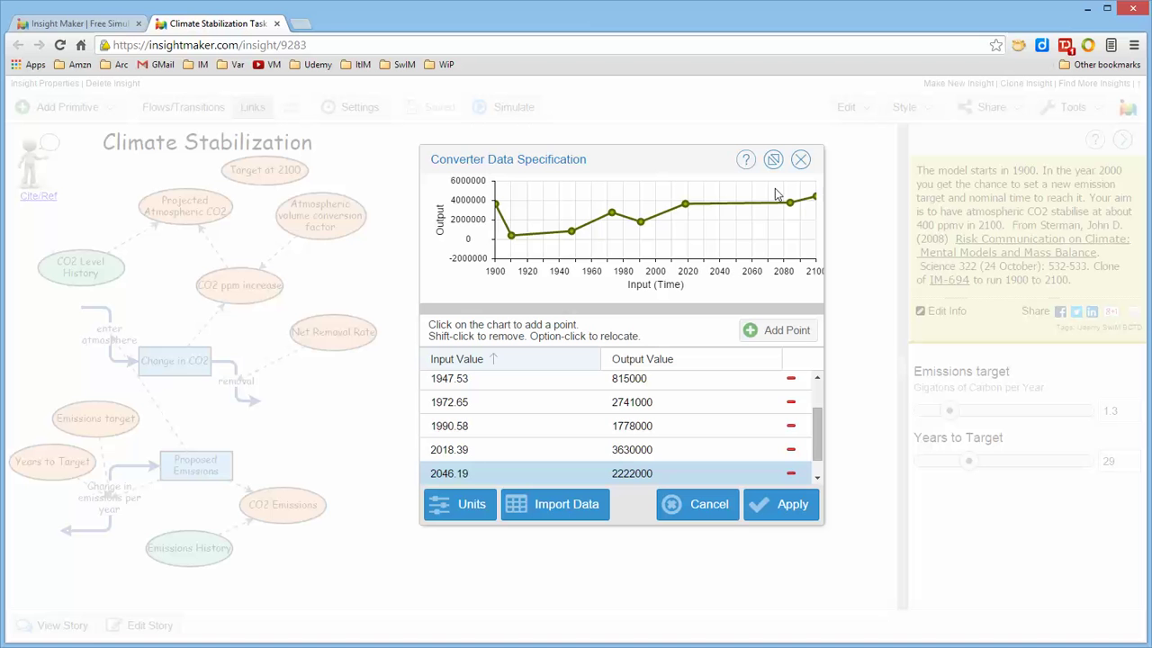
left_click(769, 188)
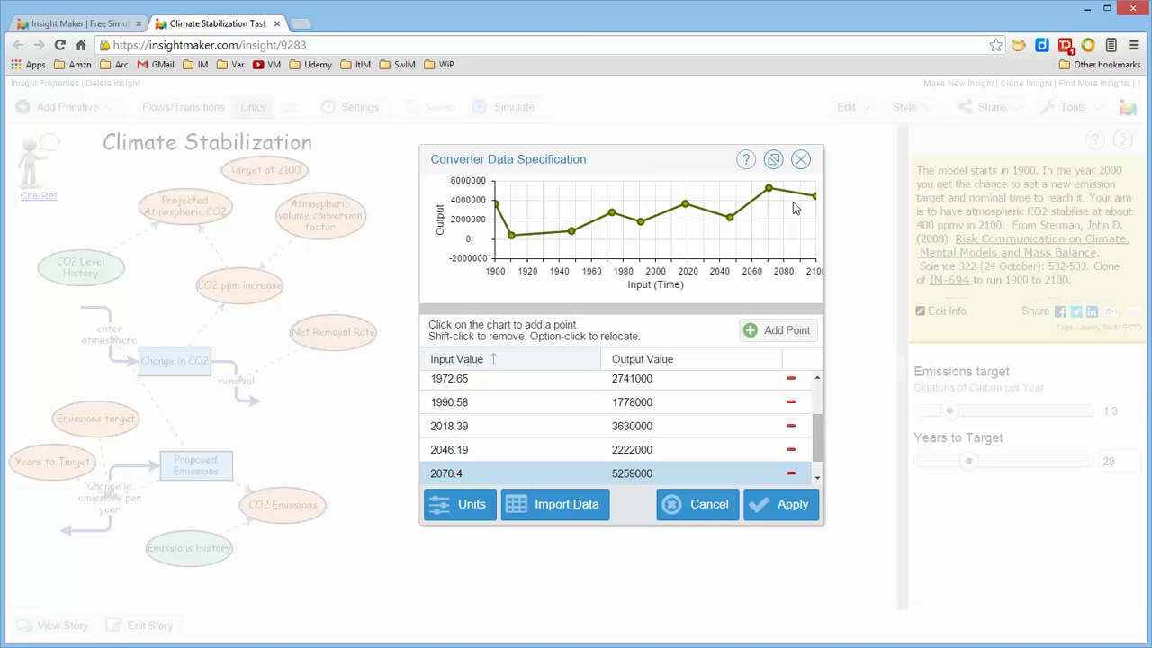
left_click(793, 202)
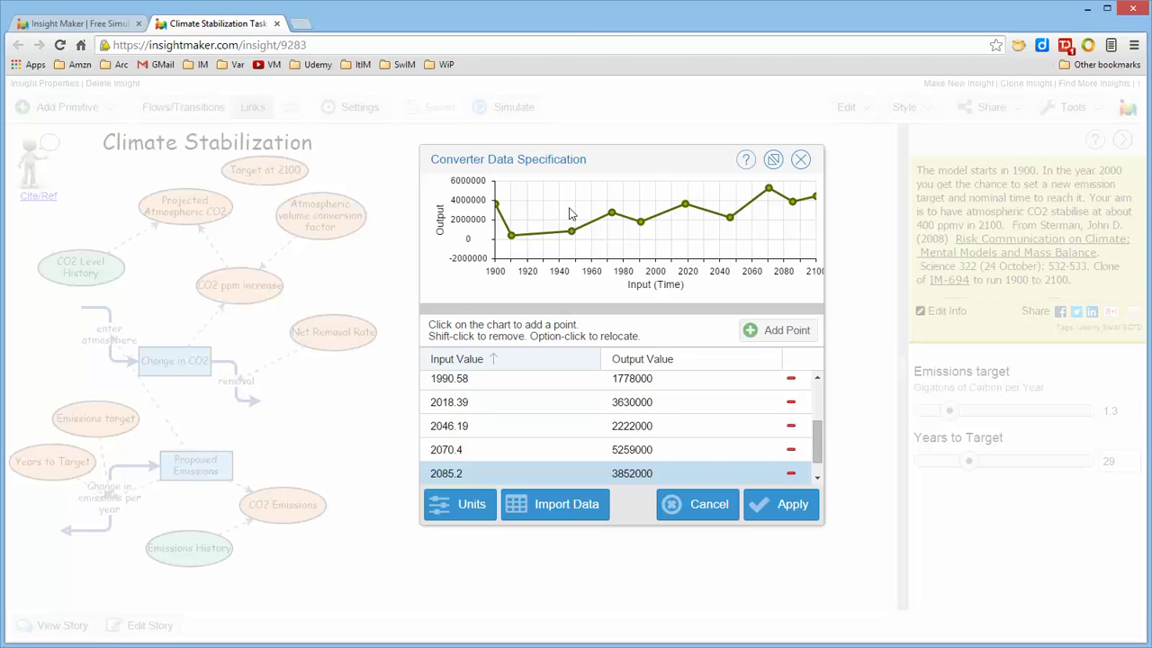
Move the 1947.53 point to about 963000, then remove the 1990.58 and 1910 points.
left_click(569, 213, "alt")
left_click(570, 230, "alt")
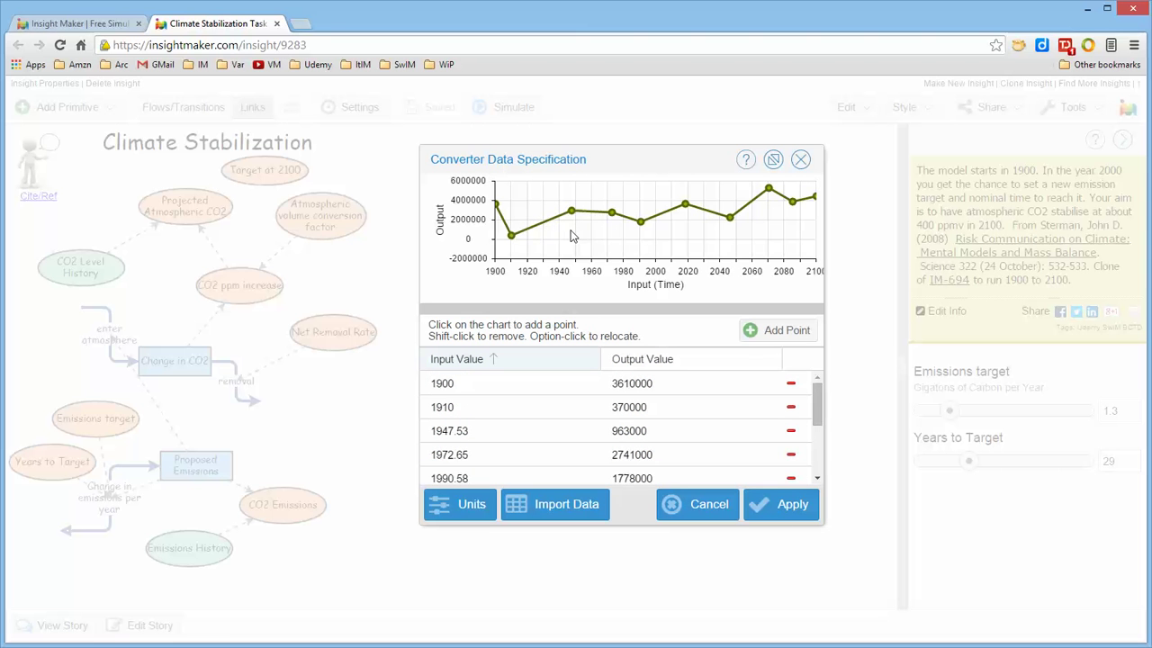
left_click(641, 200, "alt")
left_click(639, 218, "alt")
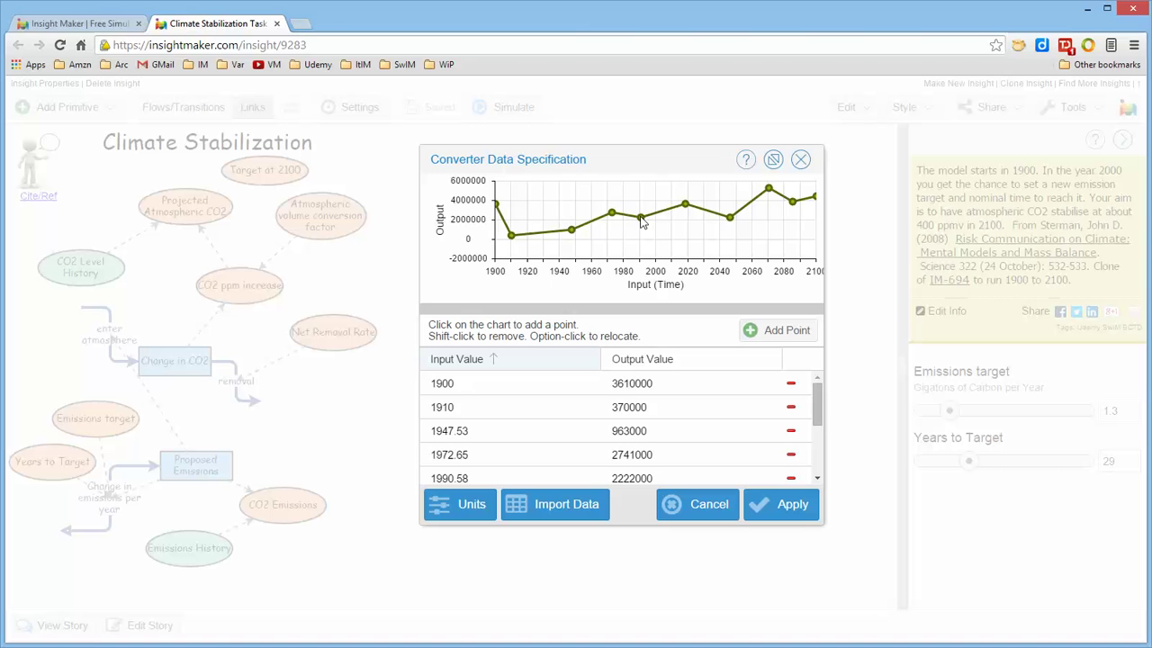
left_click(641, 219, "shift")
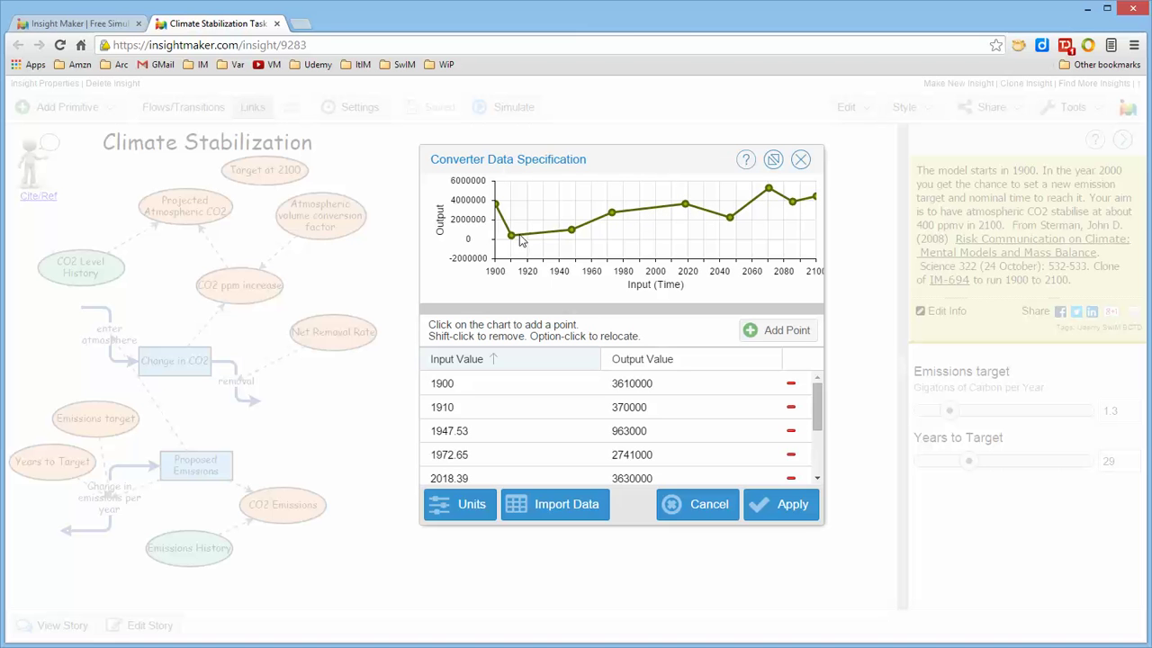
left_click(512, 236, "shift")
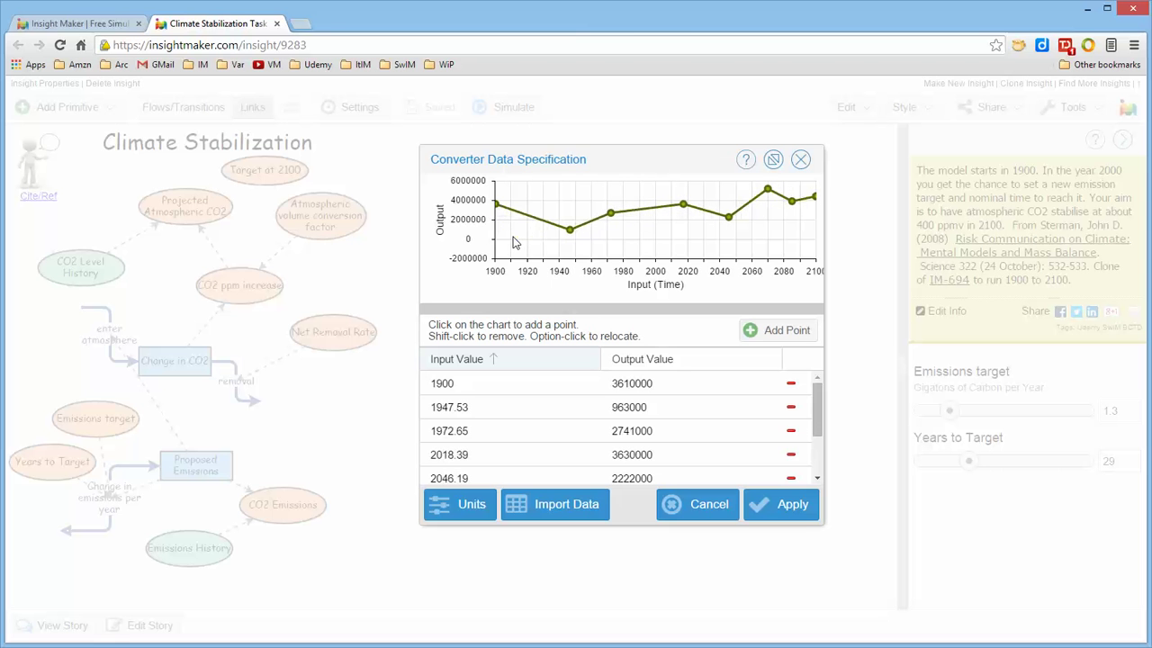
Close the converter data window and add a variable named rand.
left_click(801, 161)
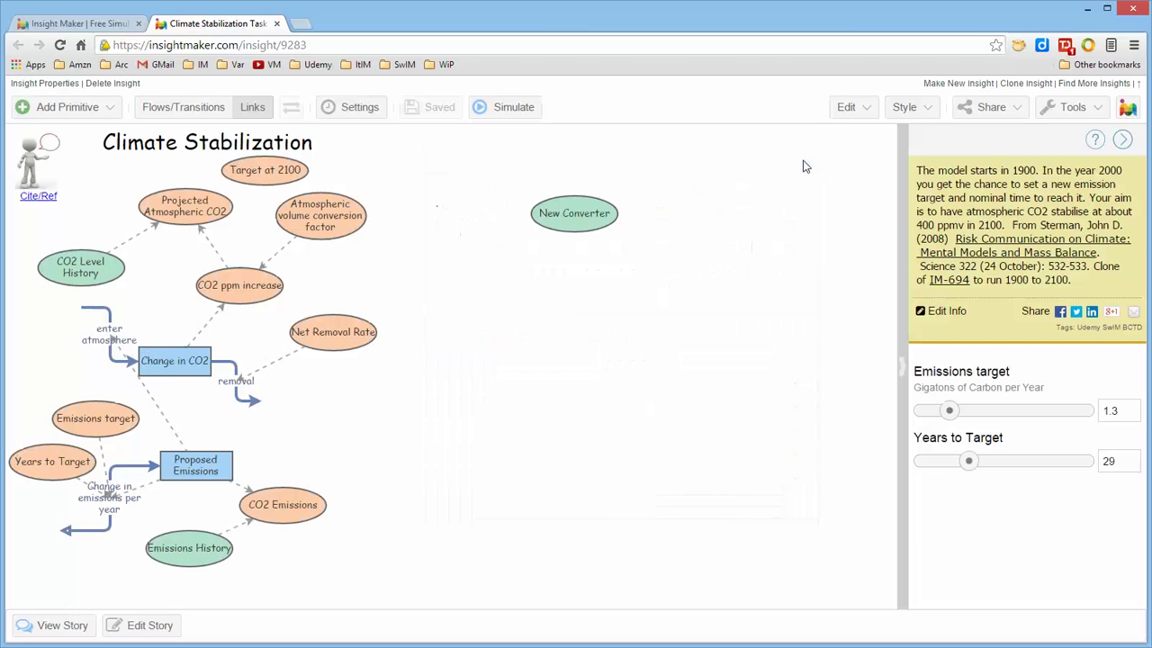
right_click(618, 285)
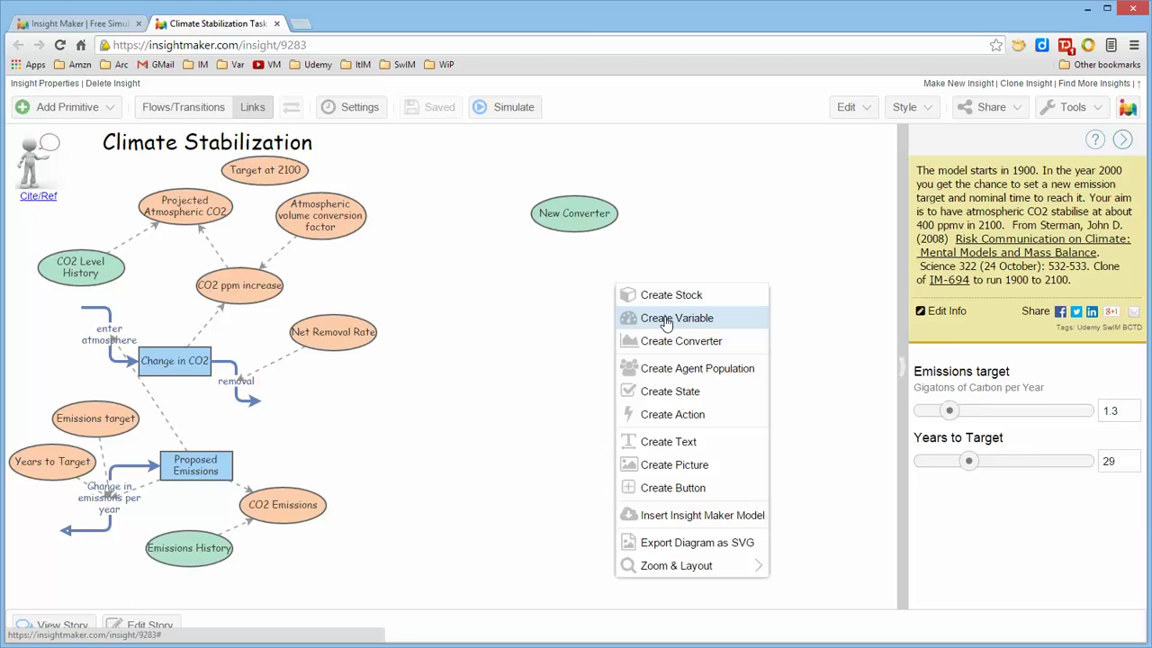
left_click(666, 320)
type("rand")
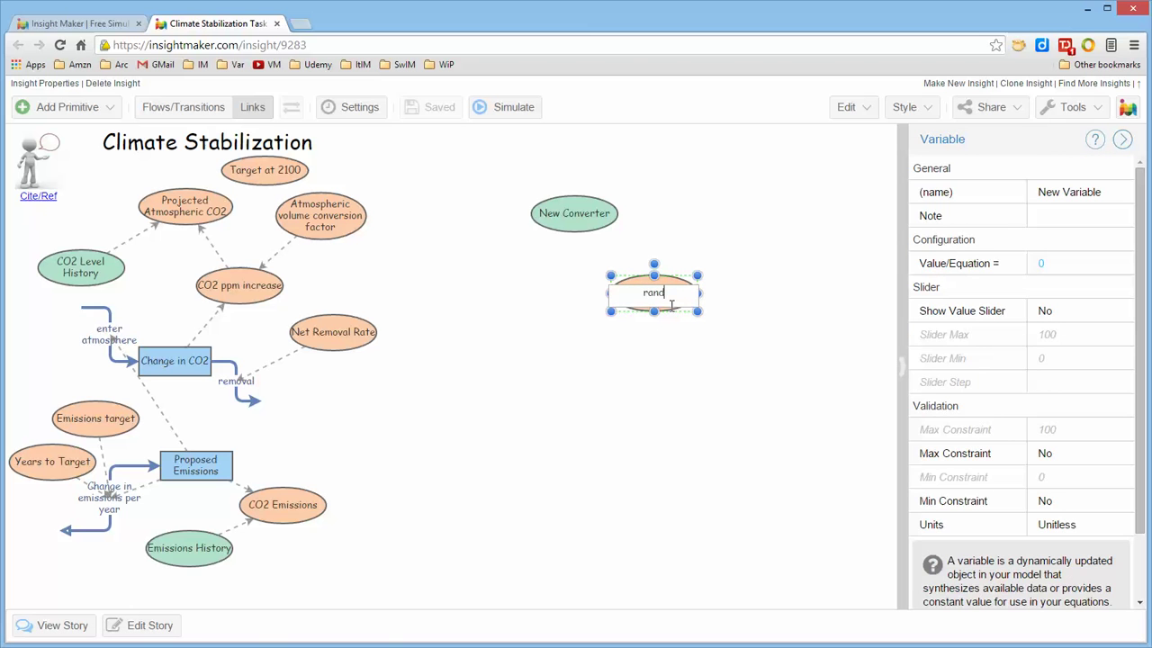
left_click(640, 373)
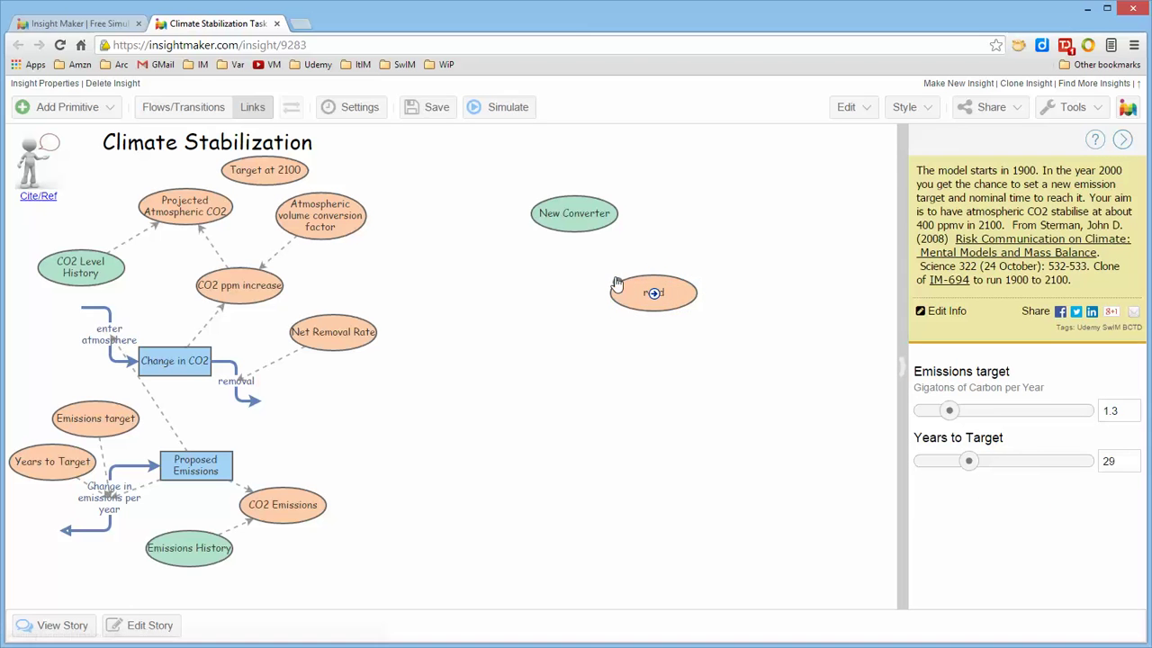
Give rand the uniform random equation Rand(0, 1) and apply it.
left_click(617, 285)
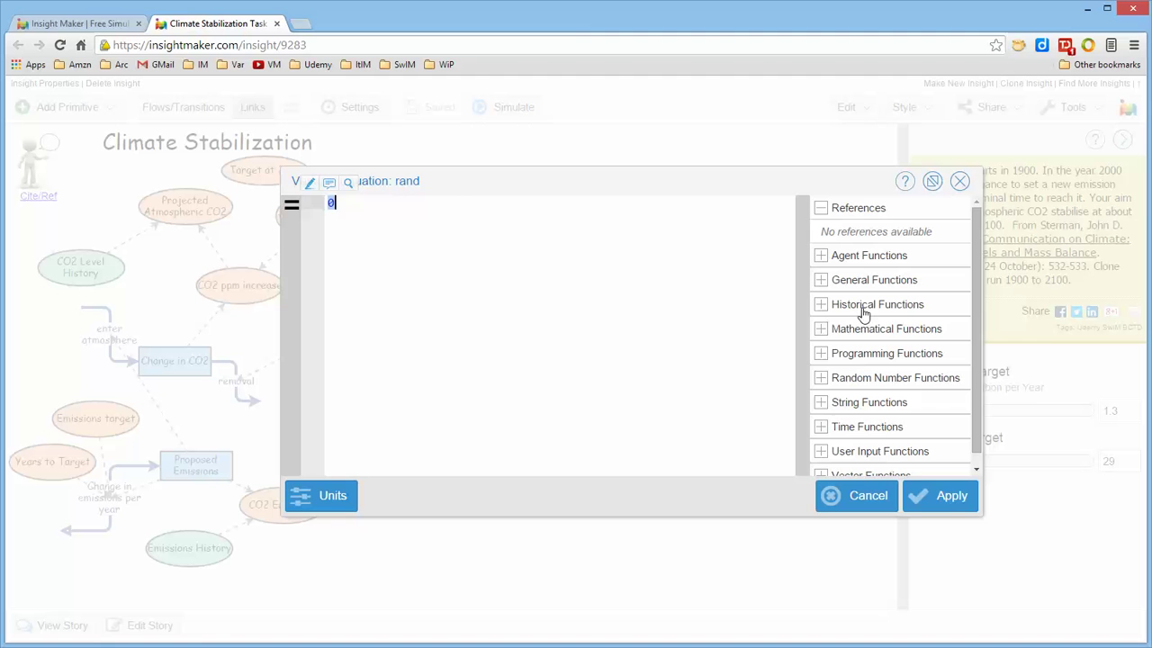
left_click(825, 379)
left_click(867, 401)
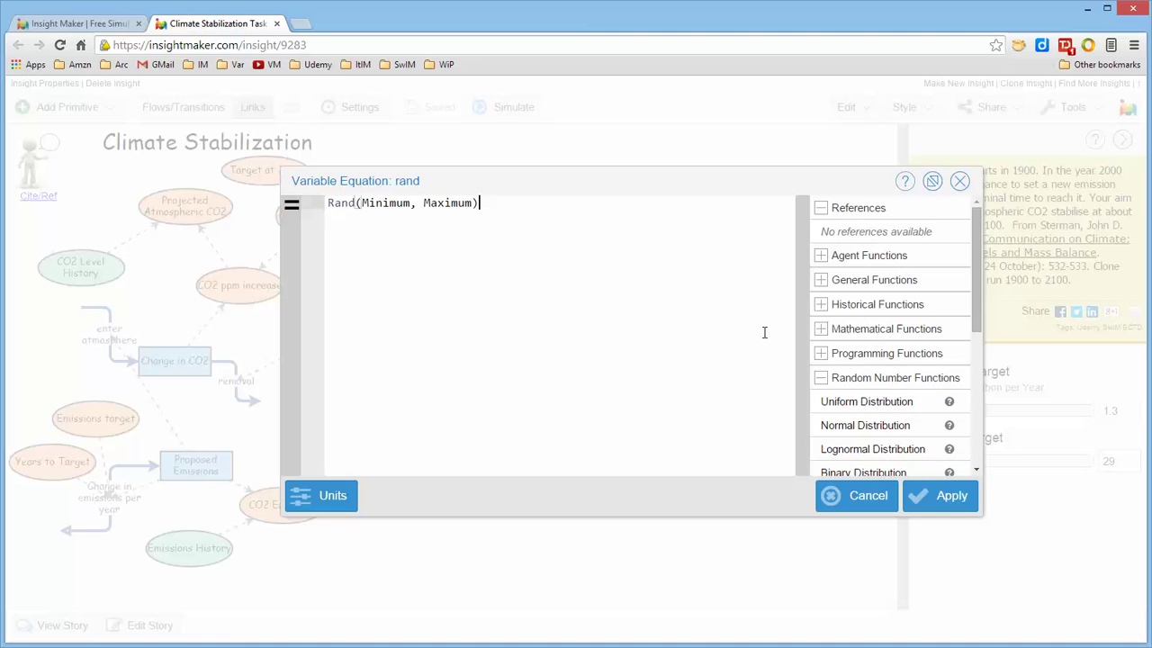
left_click_drag(361, 203, 407, 203)
type("0")
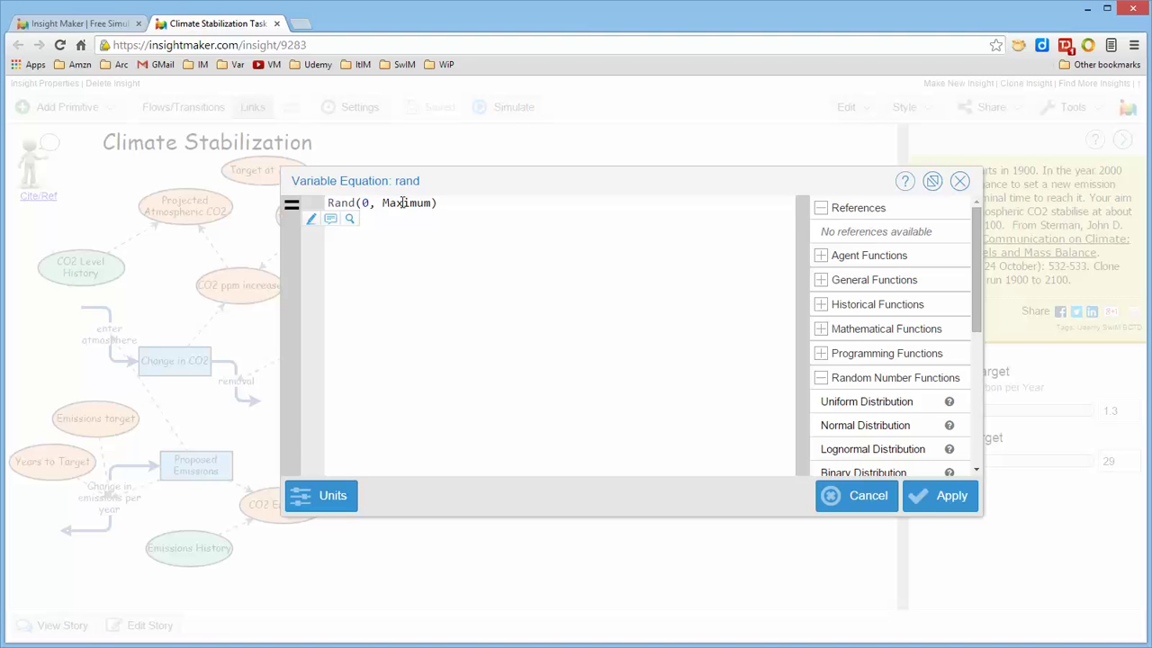
left_click_drag(384, 203, 434, 203)
type("1")
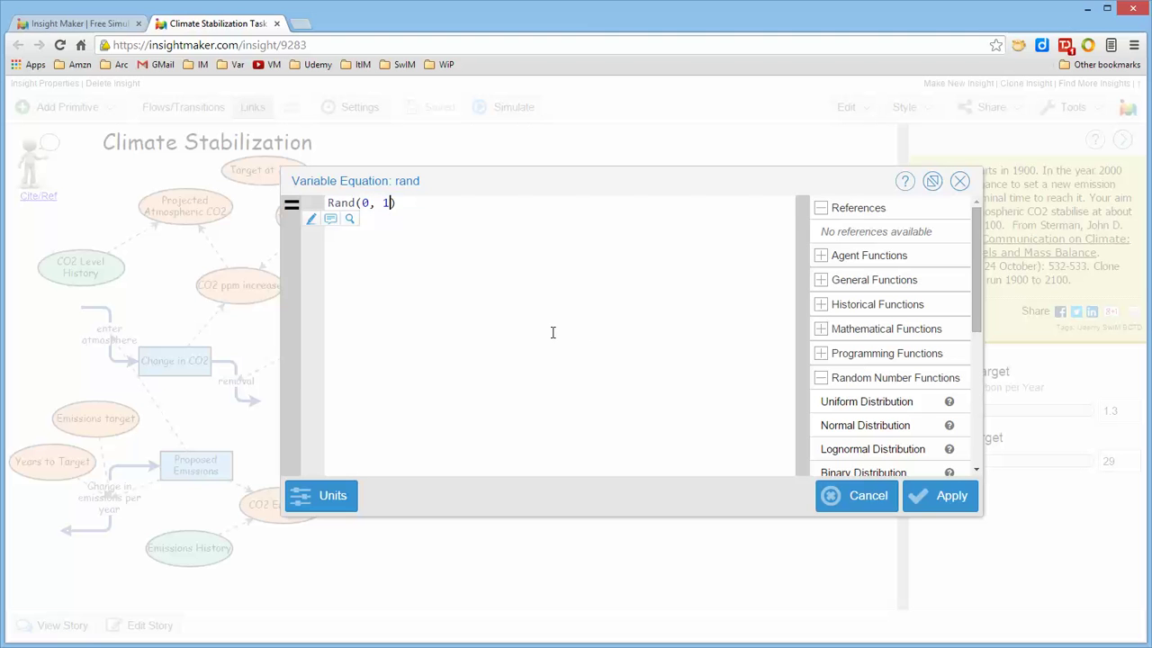
left_click(931, 495)
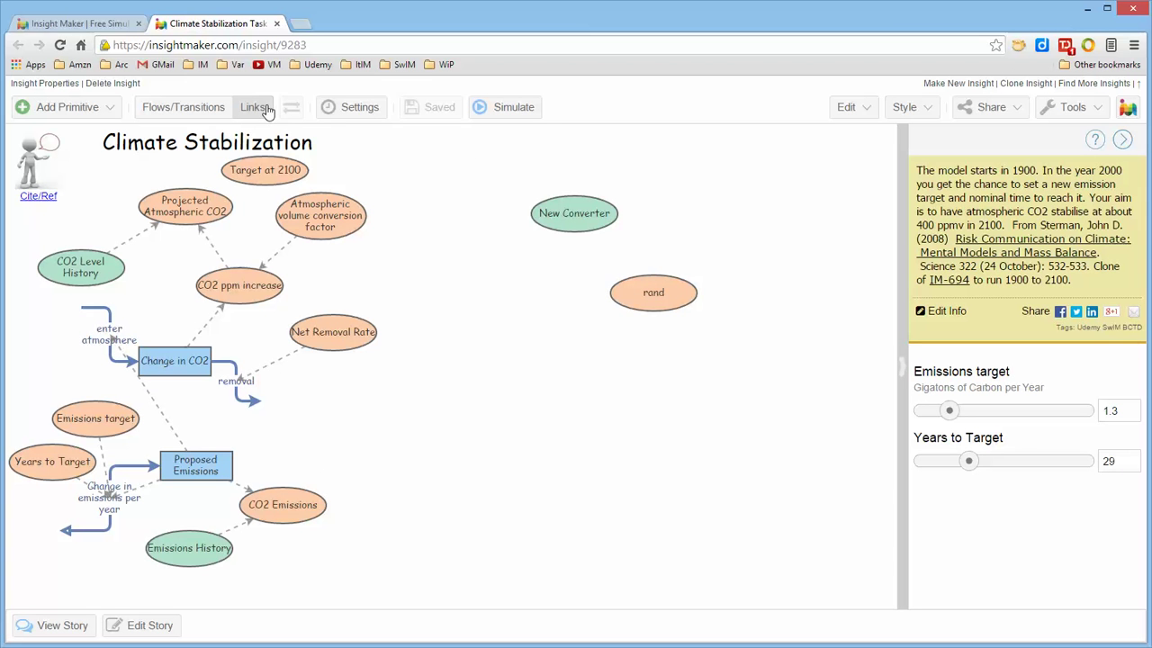
Link rand to New Converter and change its first data point to 0→0.
left_click_drag(618, 282, 574, 214)
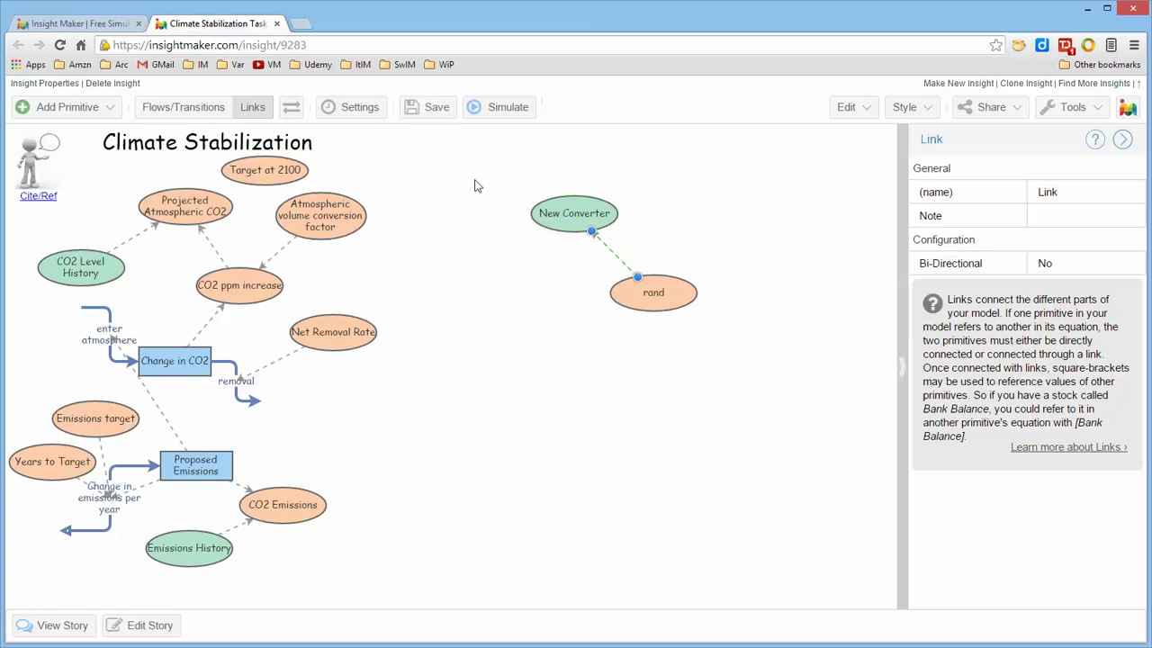
double_click(545, 216)
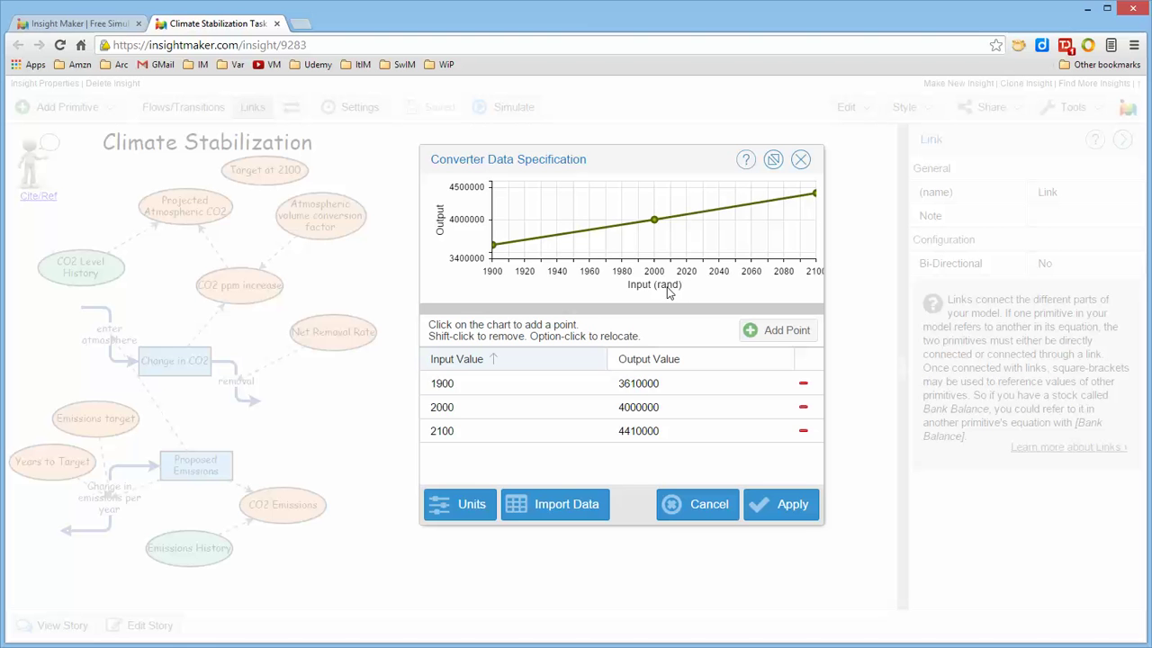
left_click(453, 385)
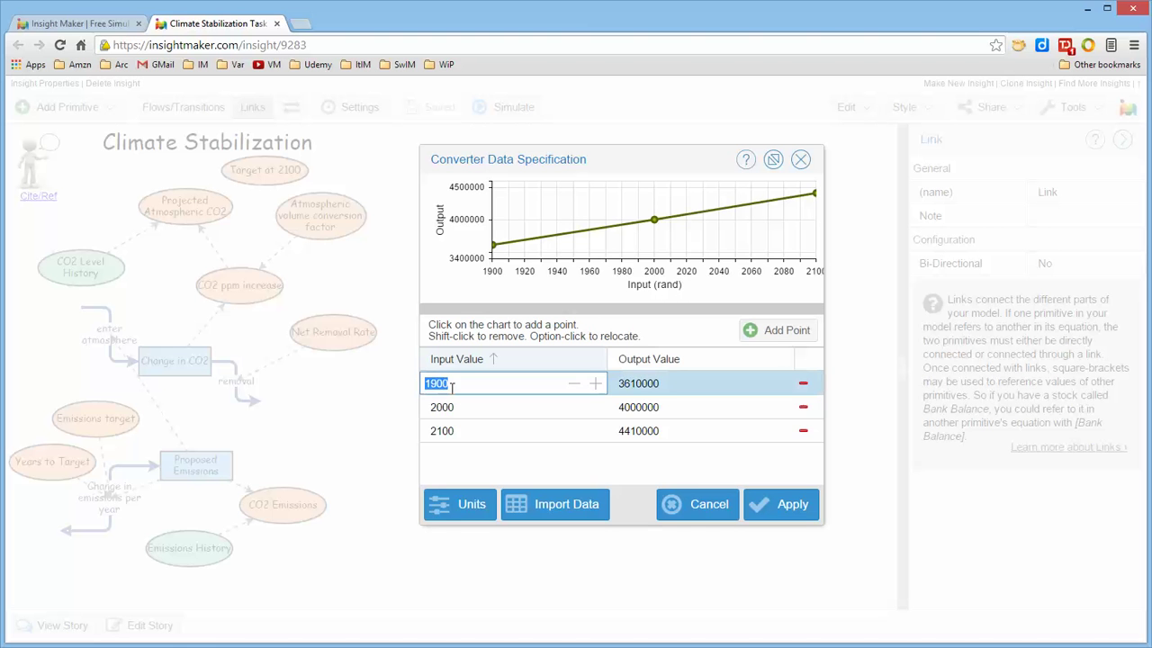
type("0")
left_click(644, 393)
left_click(644, 392)
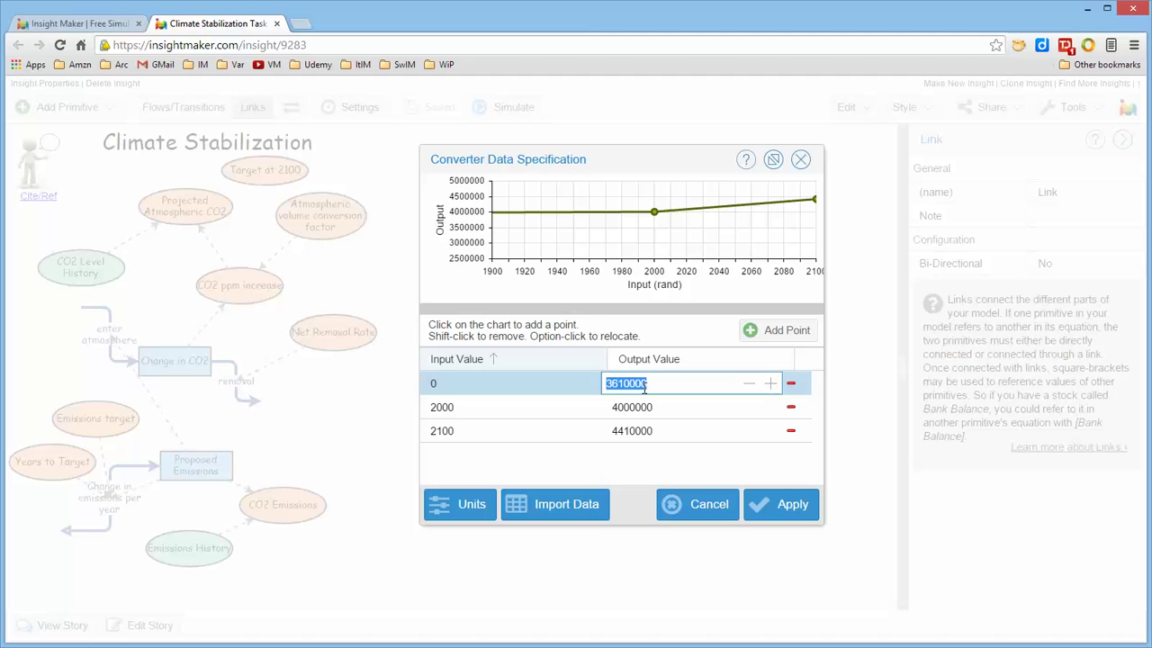
type("0")
left_click(460, 407)
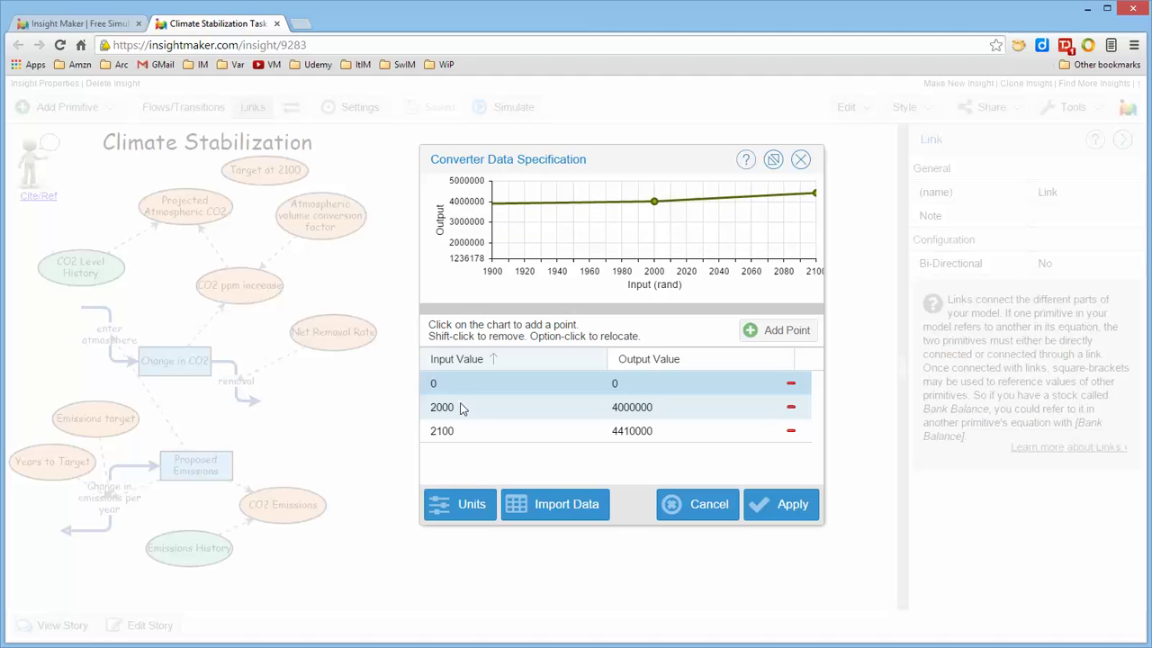
Change the second data point to 1→1 and delete the 2100 row.
left_click(456, 409)
type("1")
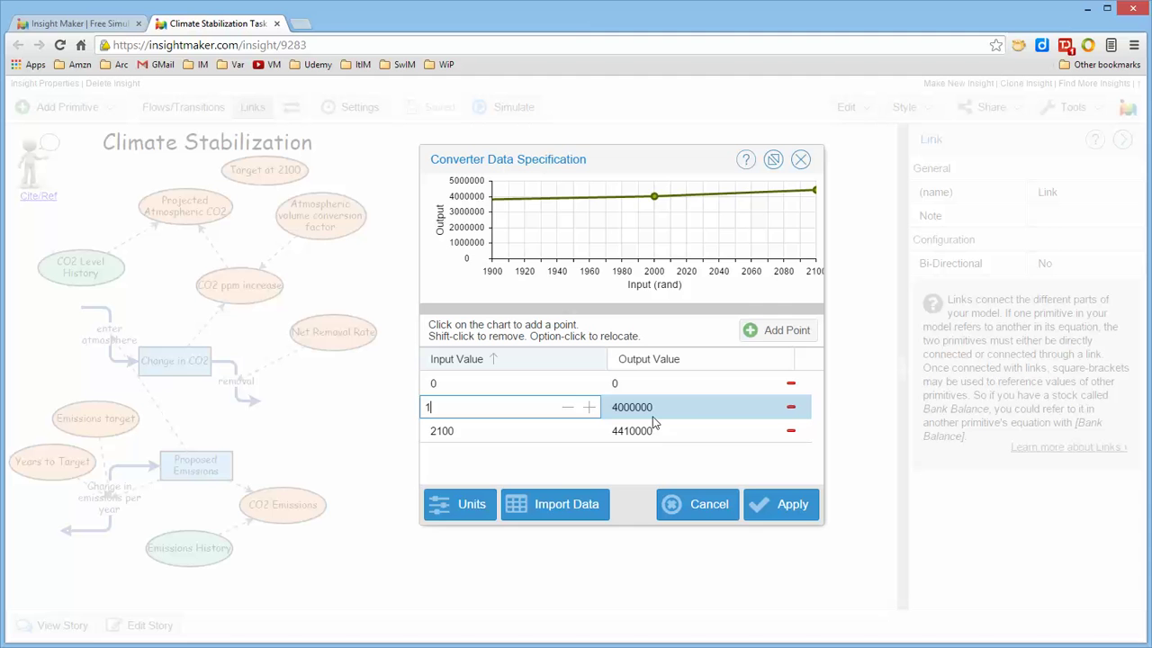
left_click(645, 413)
left_click(638, 410)
type("1")
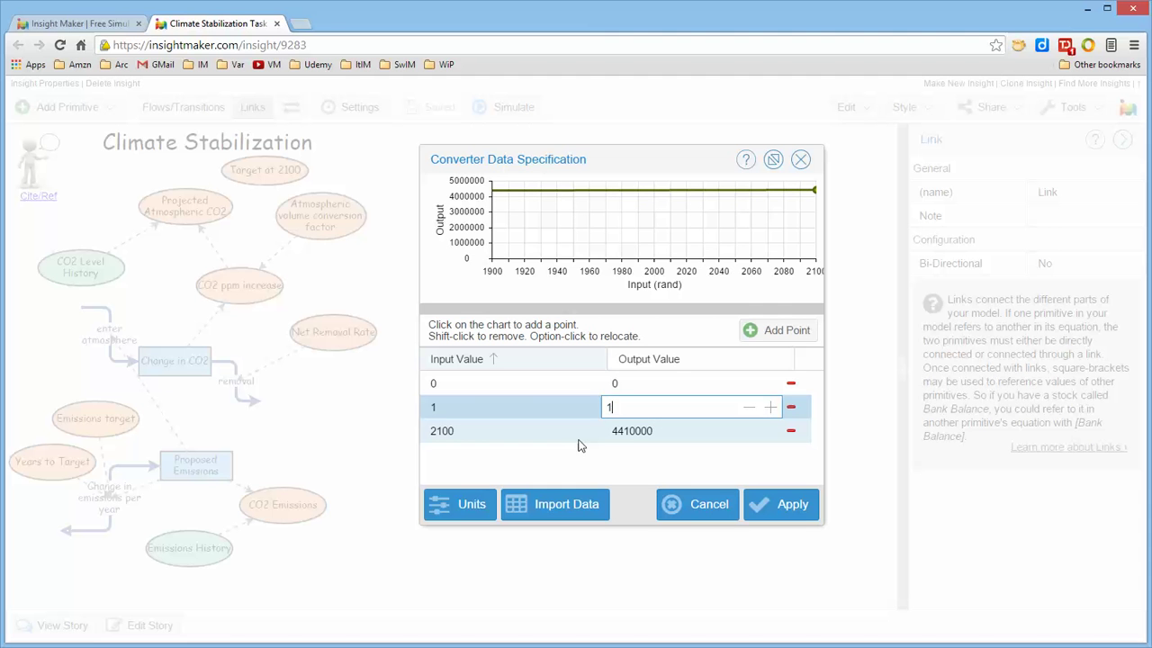
key("Return")
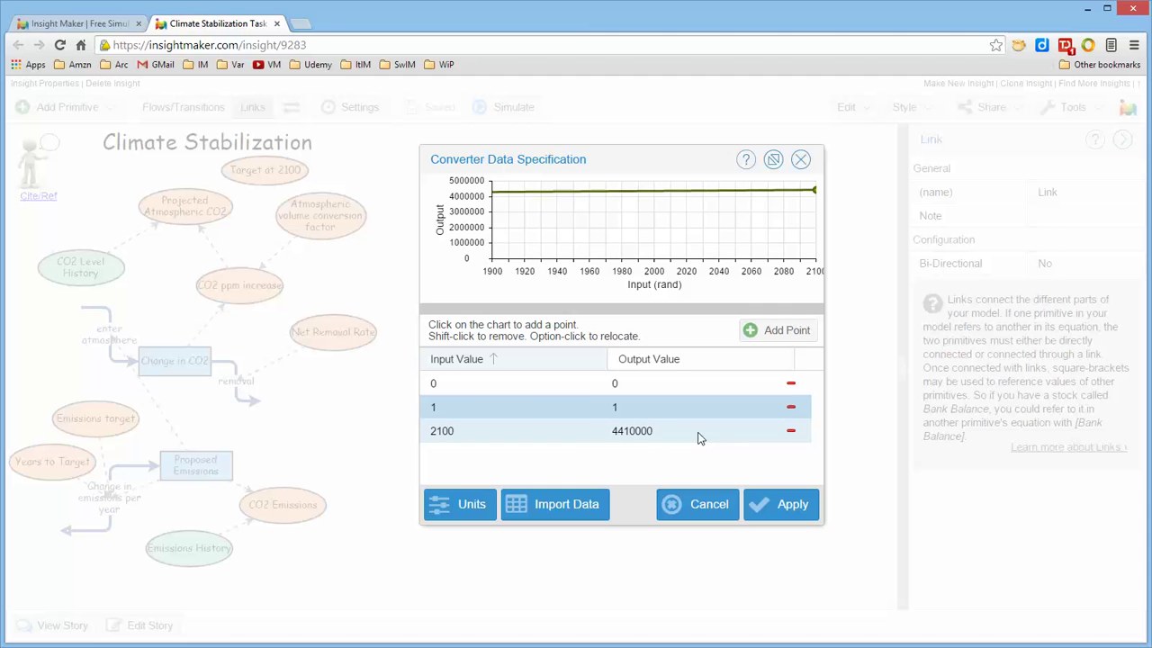
left_click(791, 431)
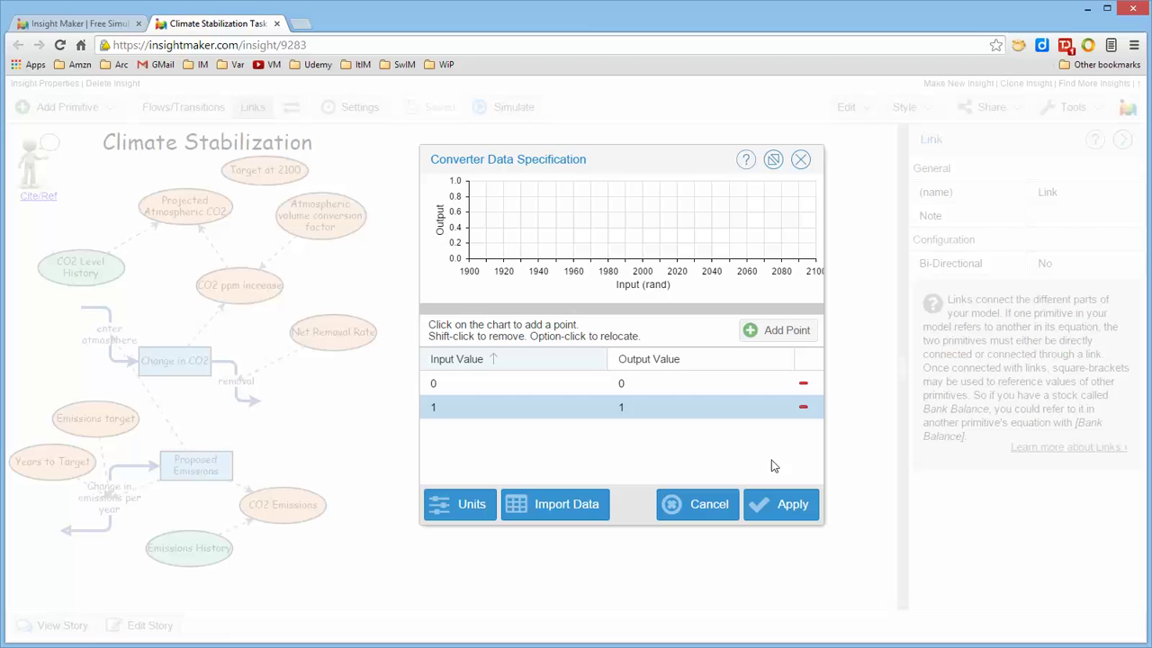
Add seven zigzag points such as 0.1473→0.3611, 0.4917→0.8889 and 0.9066→0.4722, then apply.
left_click(794, 506)
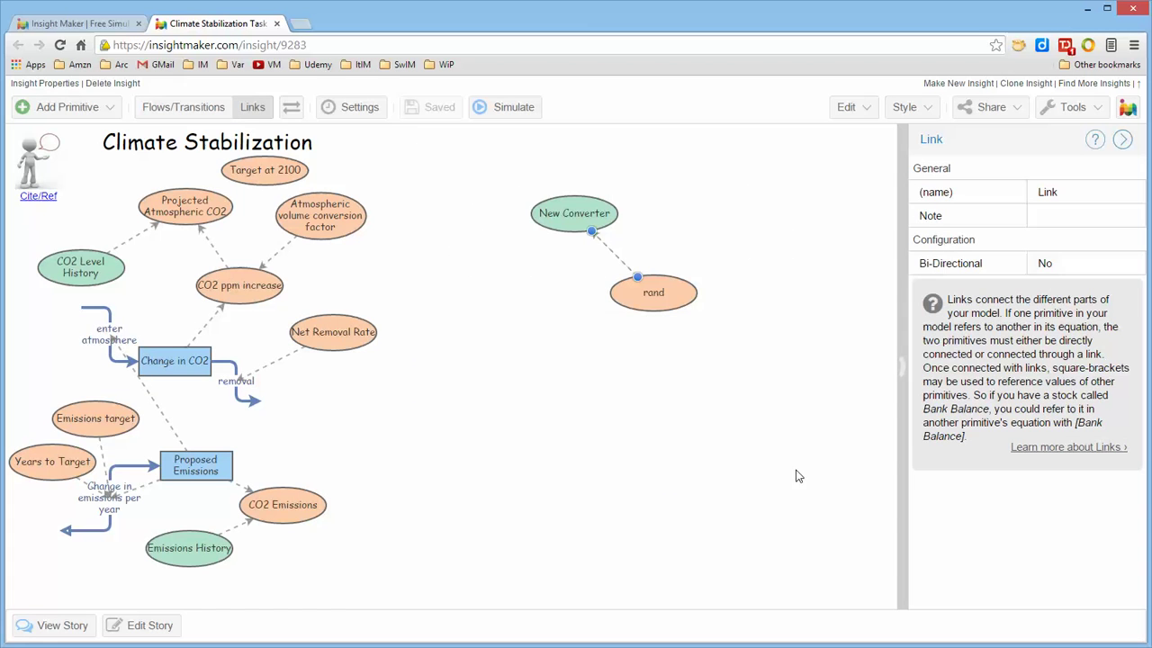
double_click(542, 211)
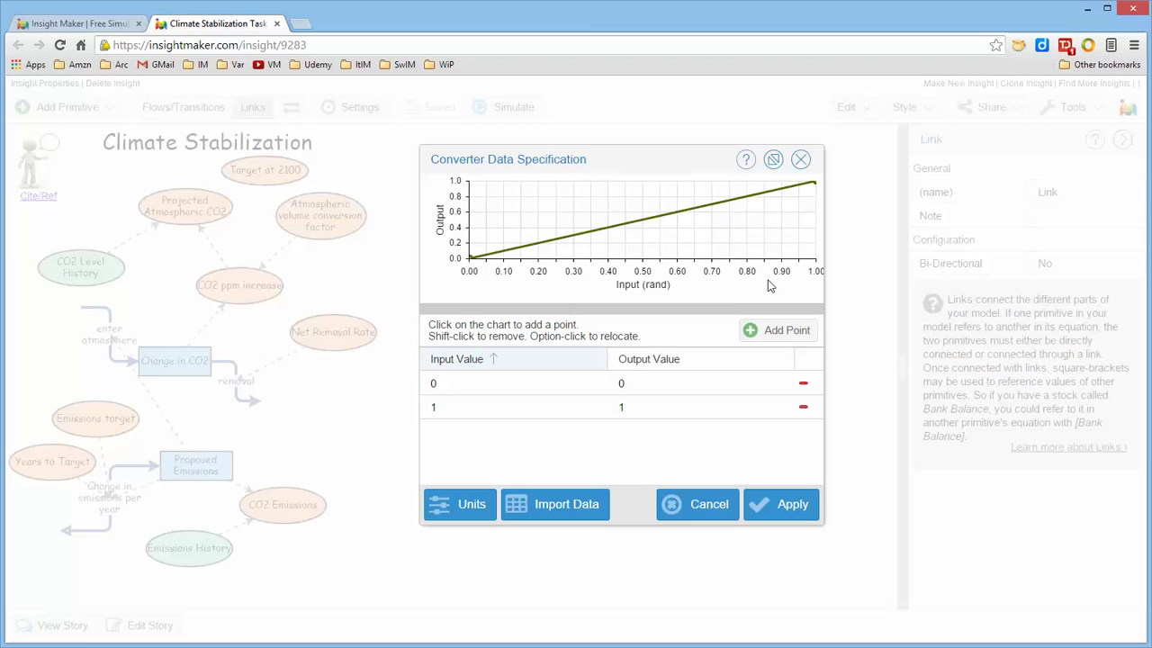
left_click(521, 232)
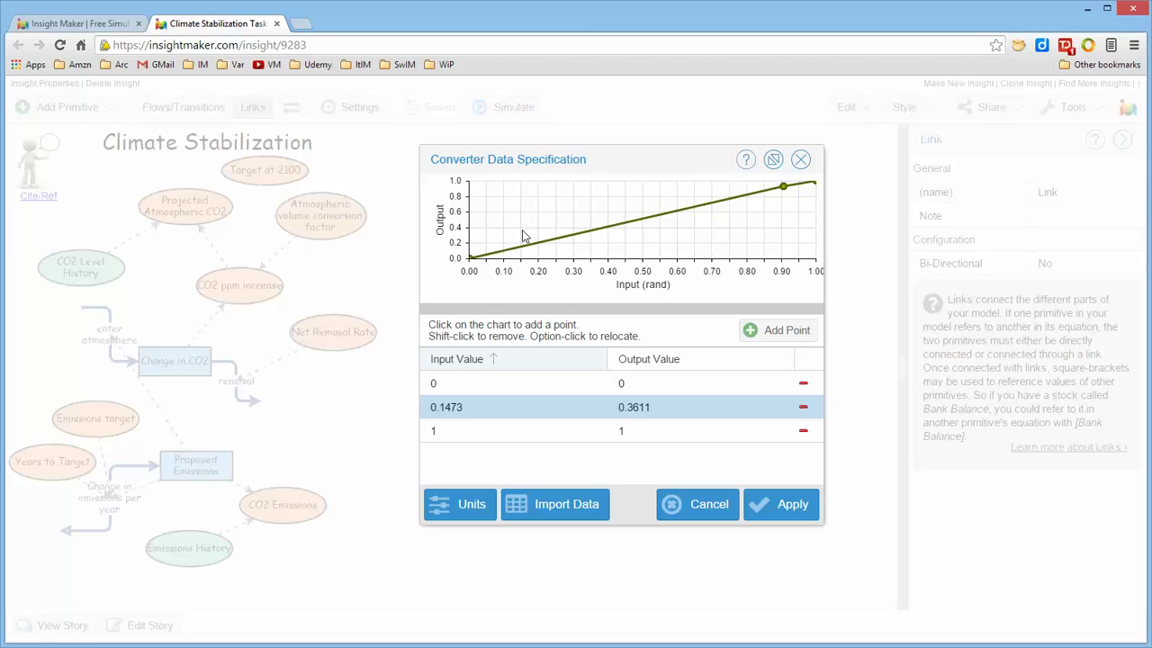
left_click(573, 240)
left_click(640, 190)
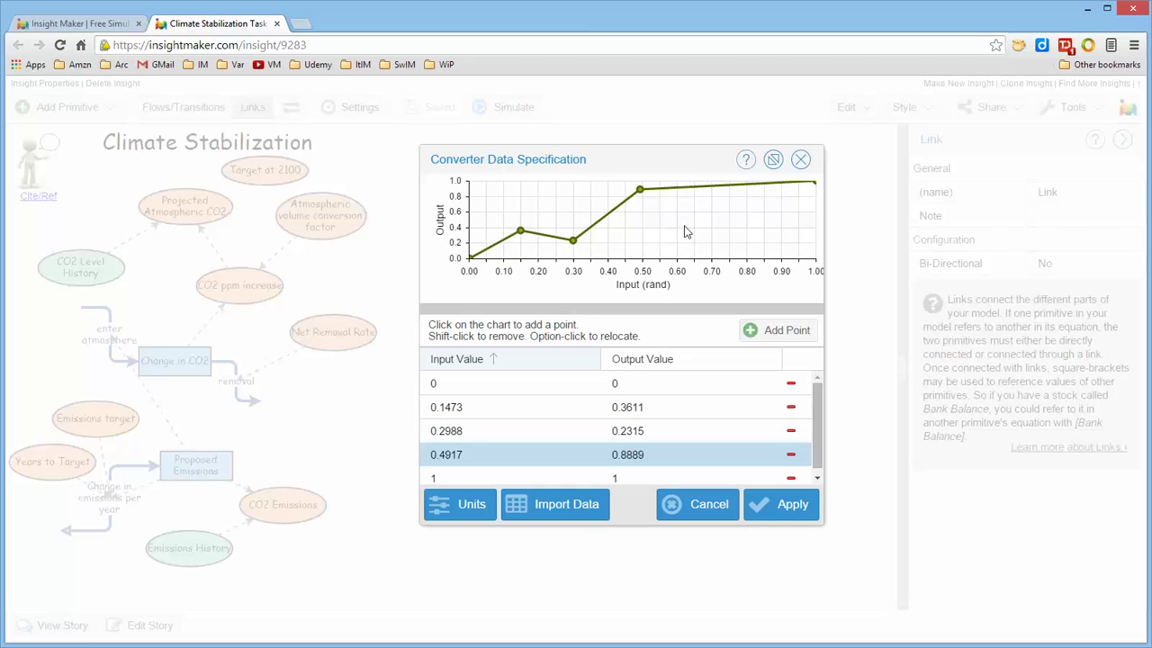
left_click(683, 225)
left_click(728, 235)
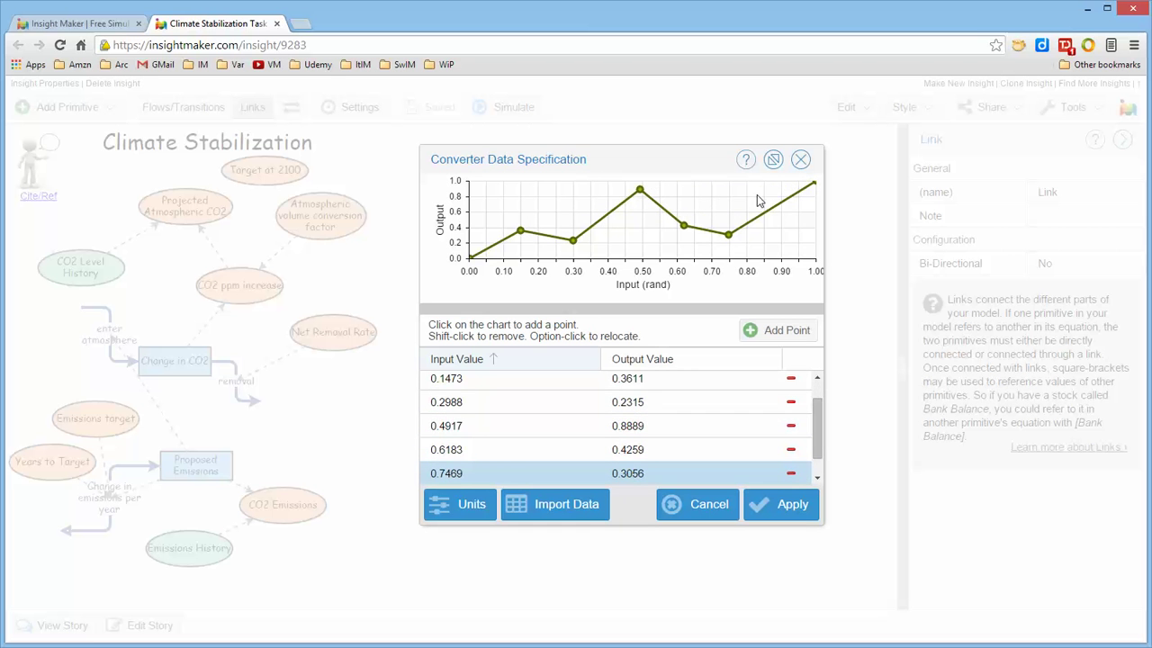
left_click(756, 195)
left_click(784, 221)
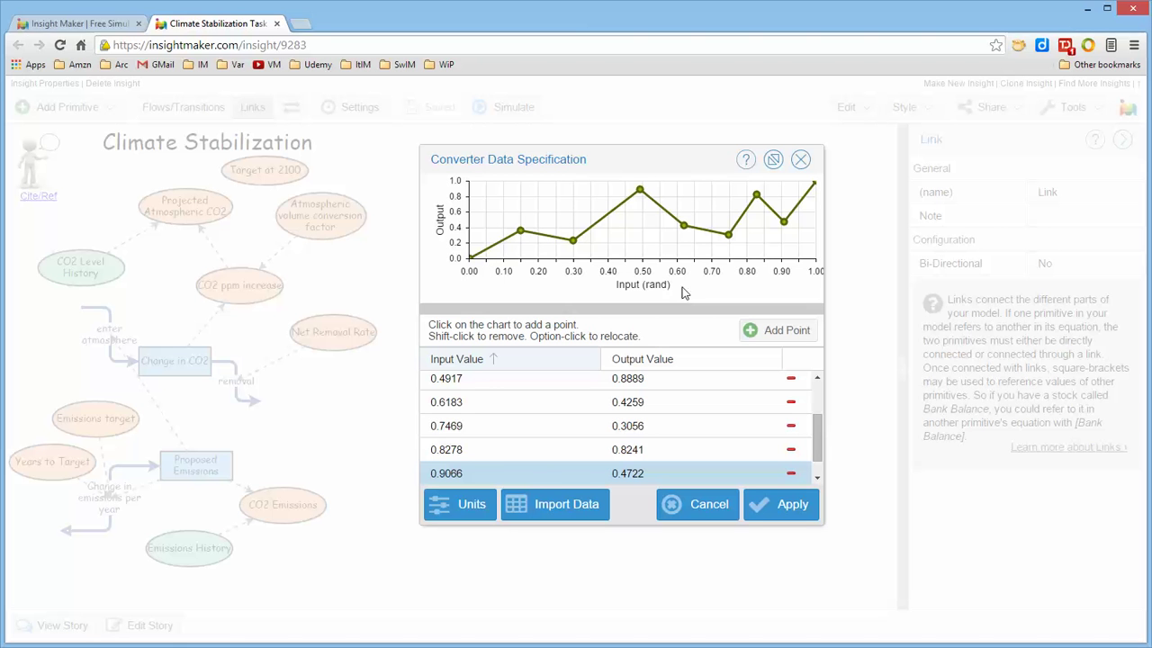
left_click(786, 509)
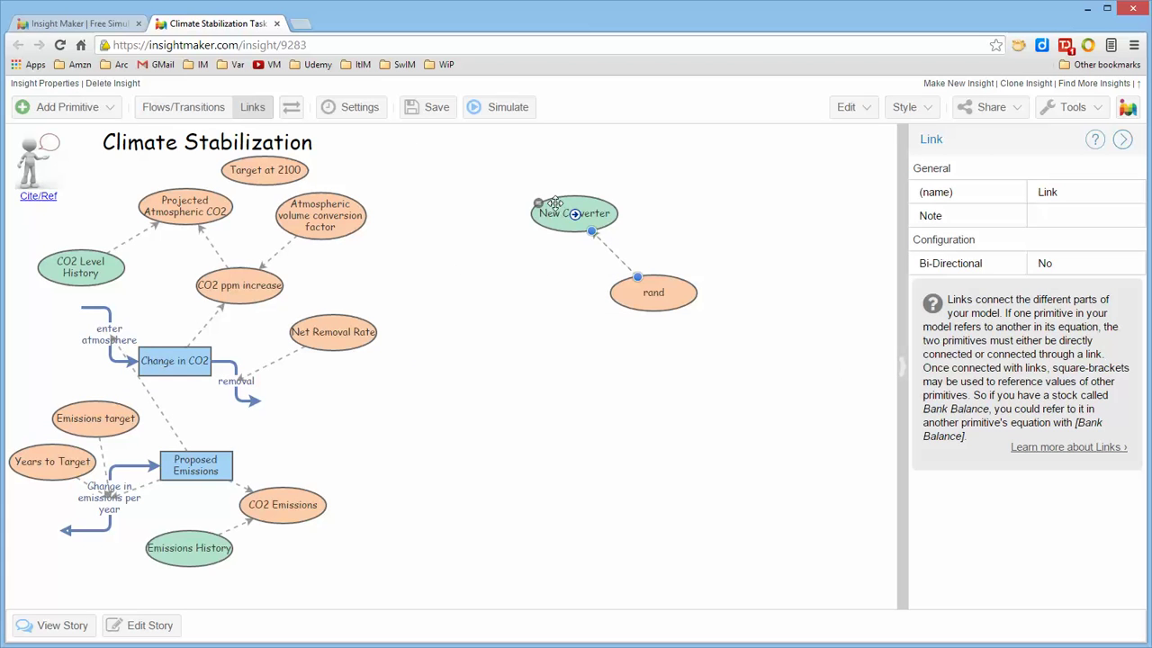
Set New Converter's Interpolation property to None.
double_click(538, 205)
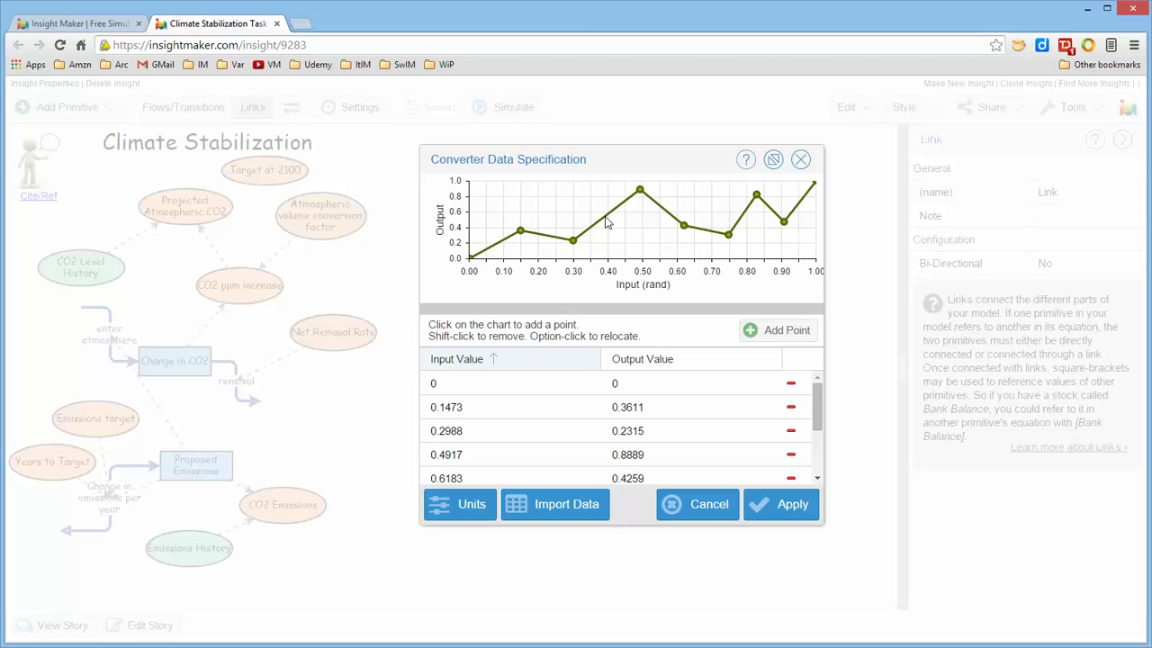
left_click(785, 506)
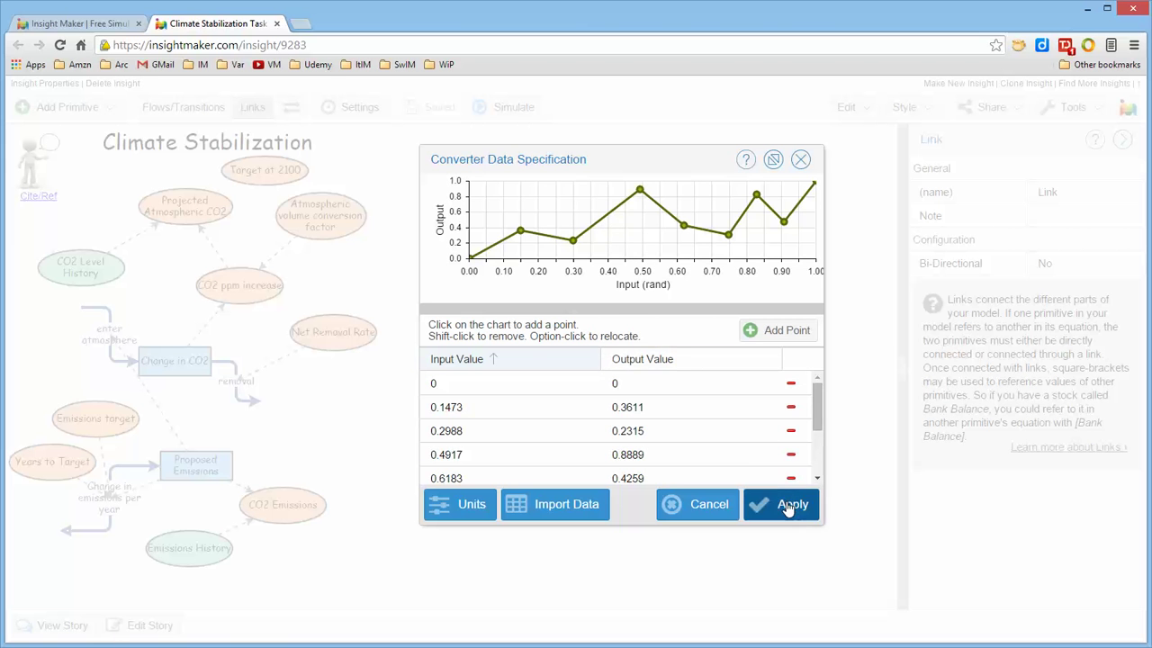
left_click(822, 392)
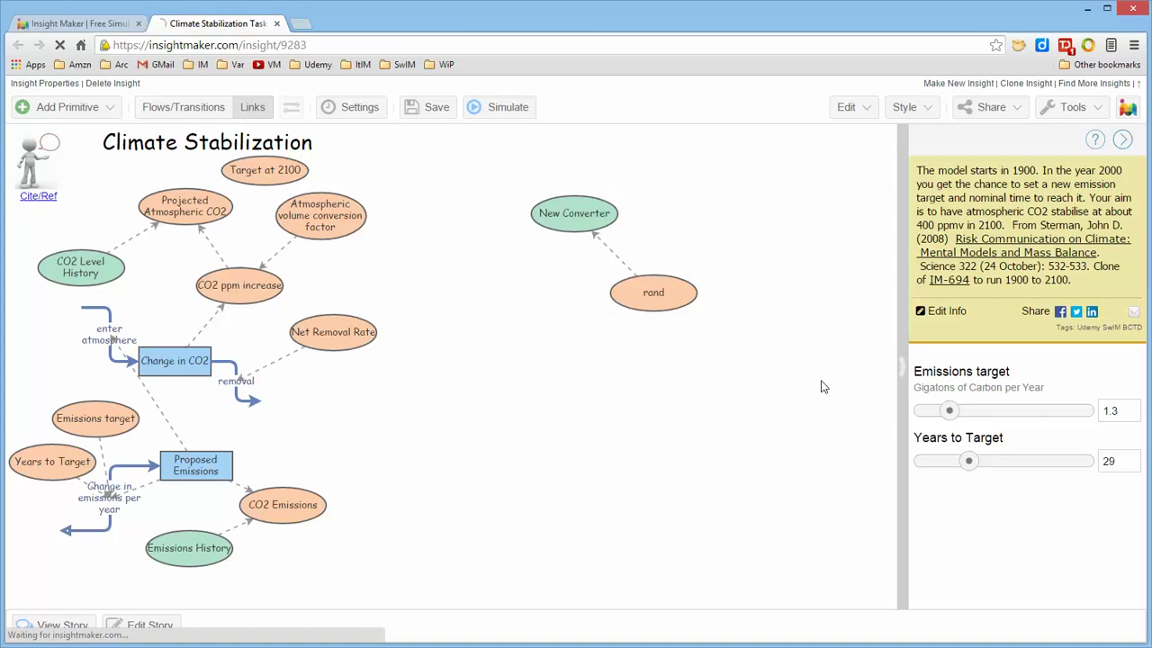
left_click(597, 217)
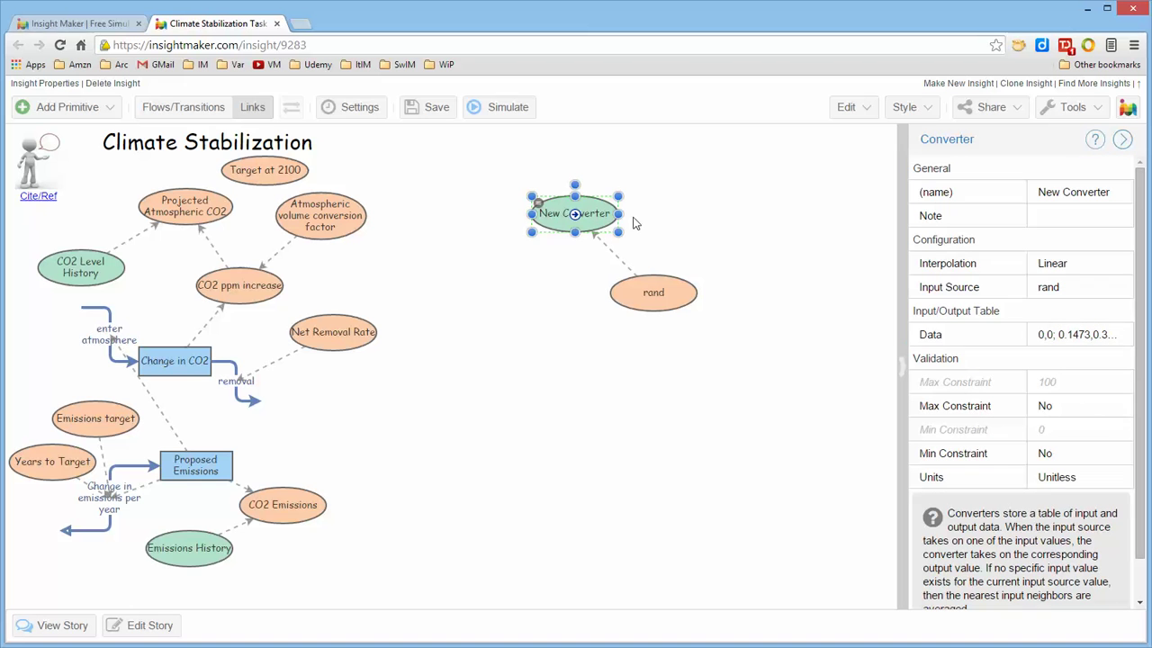
left_click(1116, 268)
left_click(1120, 268)
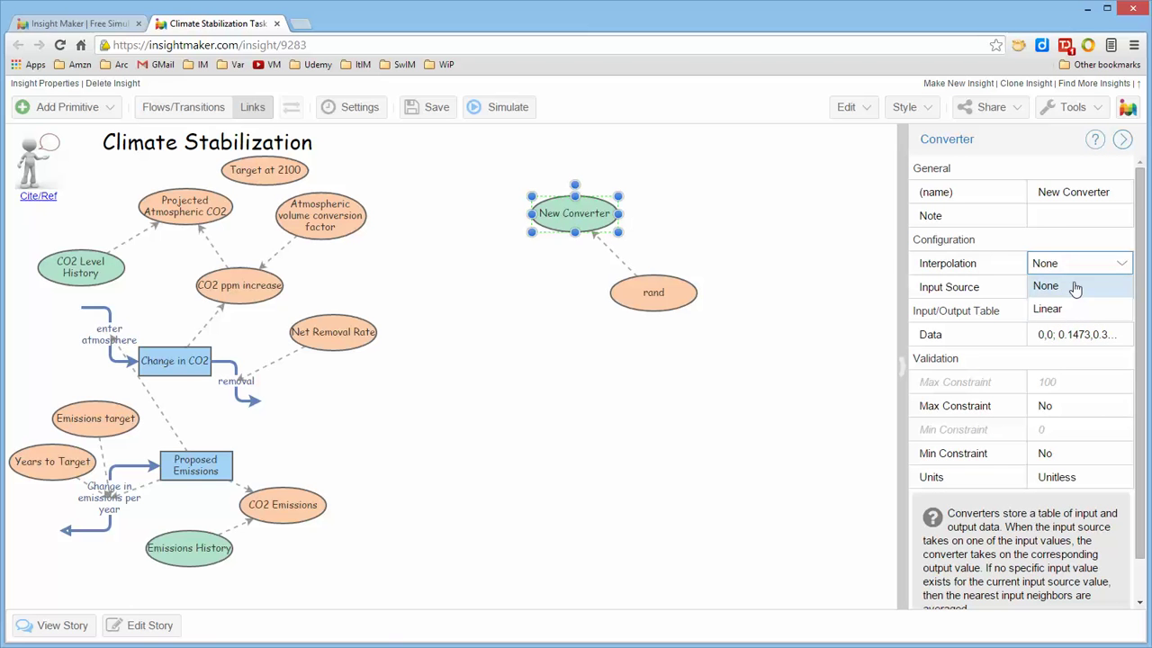
left_click(1074, 287)
left_click(829, 270)
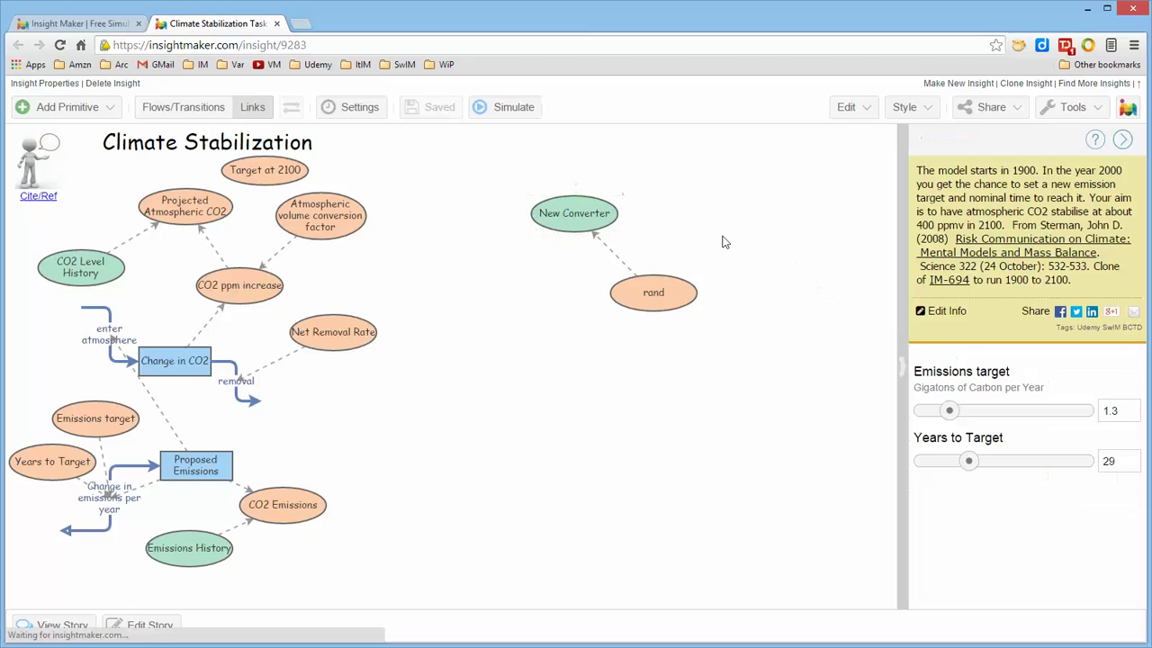
Review New Converter's stepped 0–1 chart, then select it to check Interpolation None and input rand.
left_click(538, 206)
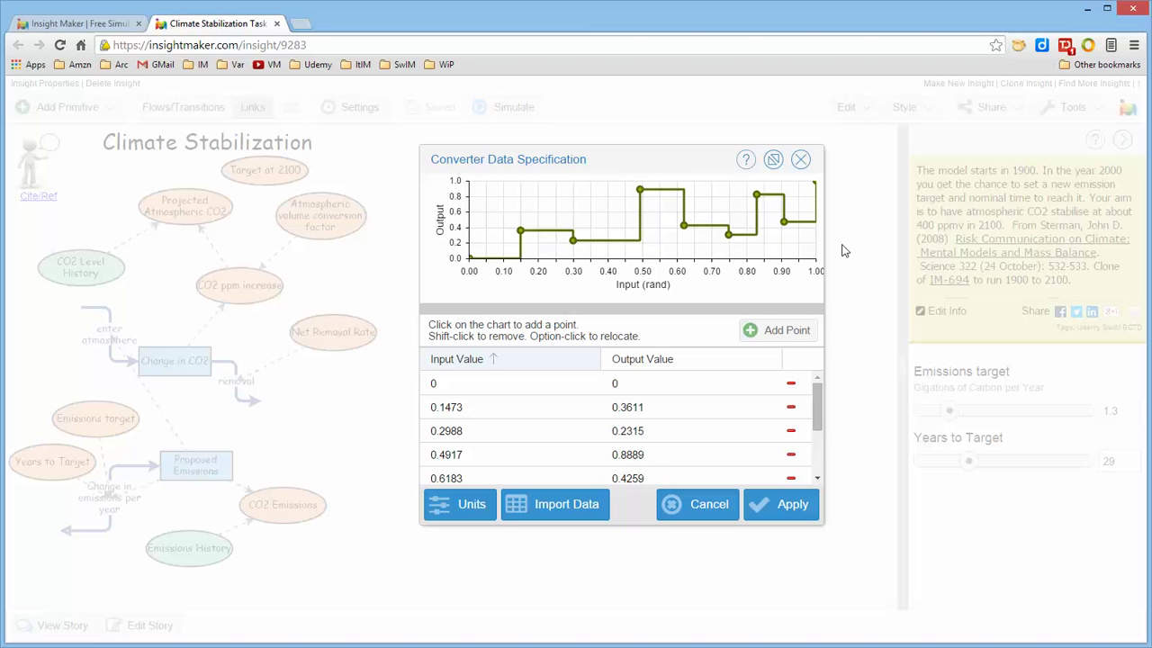
left_click(800, 159)
left_click(601, 214)
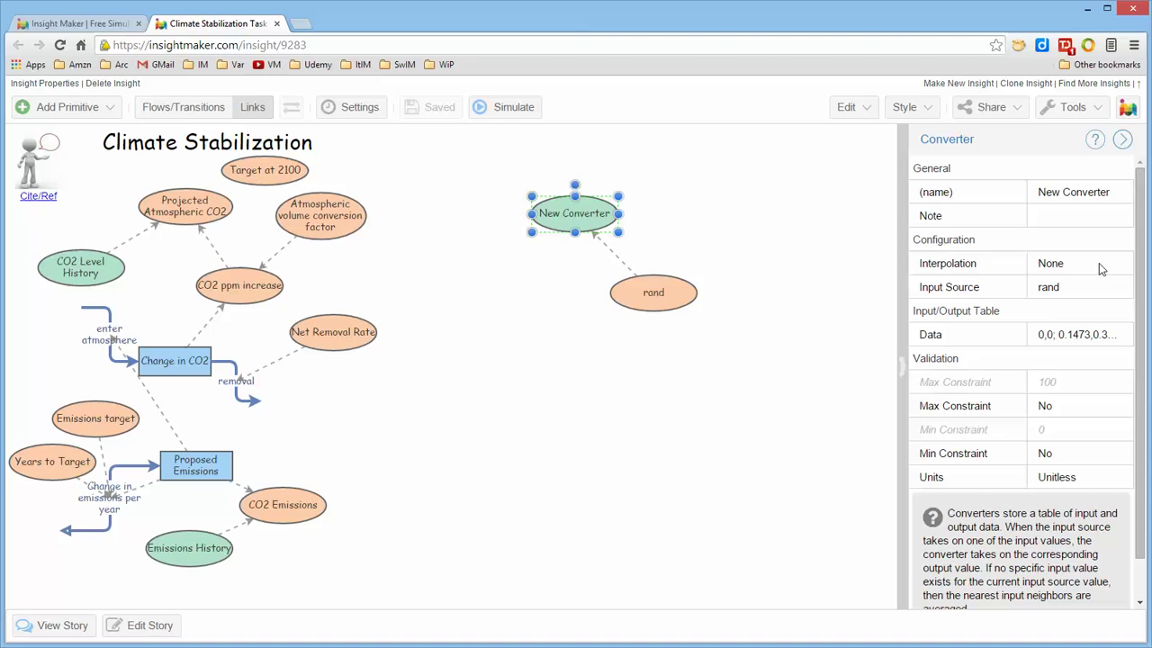
Show CO2 Level History's data, rising from 1900→290 to about 370 by 2000.
left_click(799, 329)
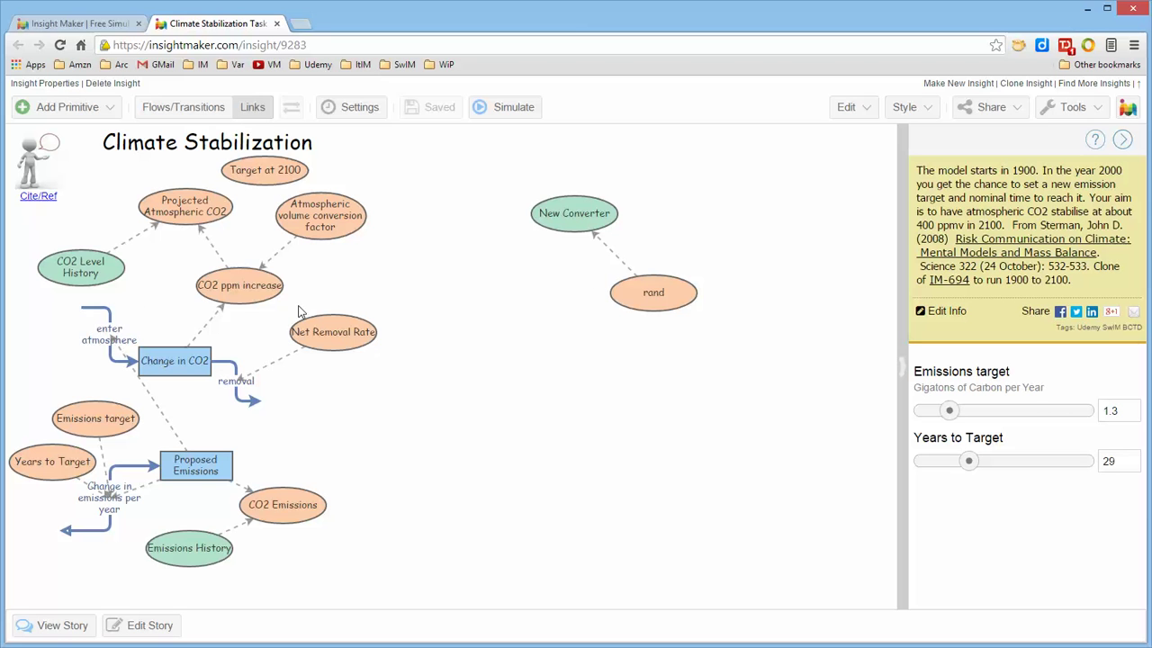
left_click(44, 256)
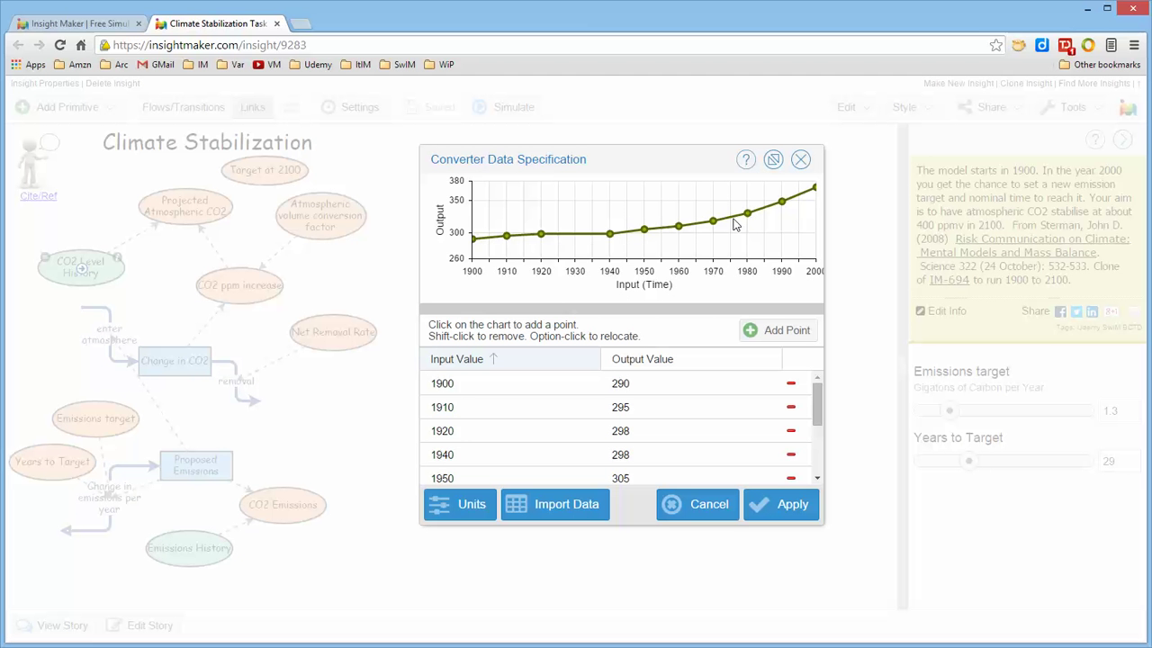
Review Emissions History's data, rising from 0.5 in 1900 to about 6.5 by 2000.
left_click(801, 159)
left_click(154, 539)
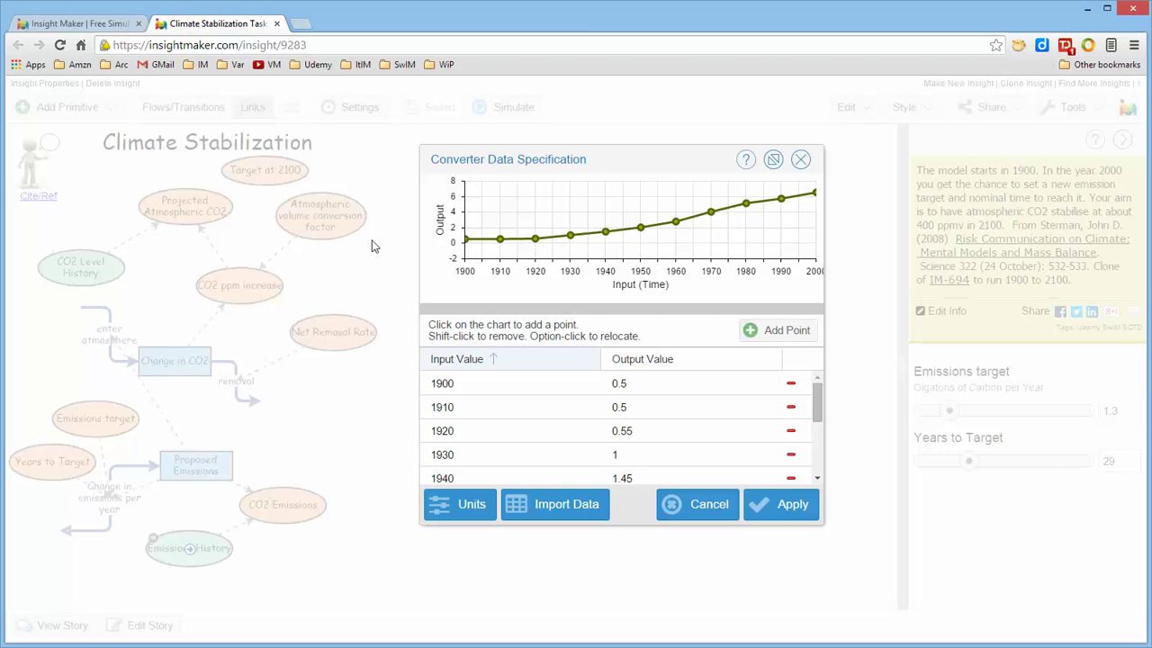
left_click(802, 164)
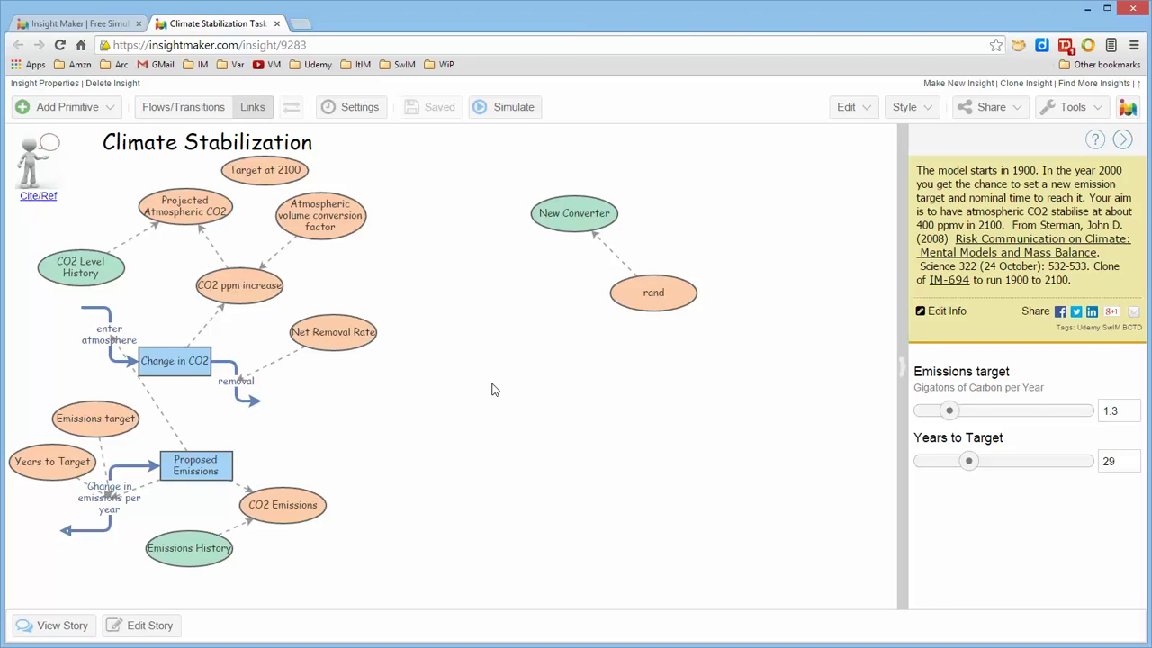